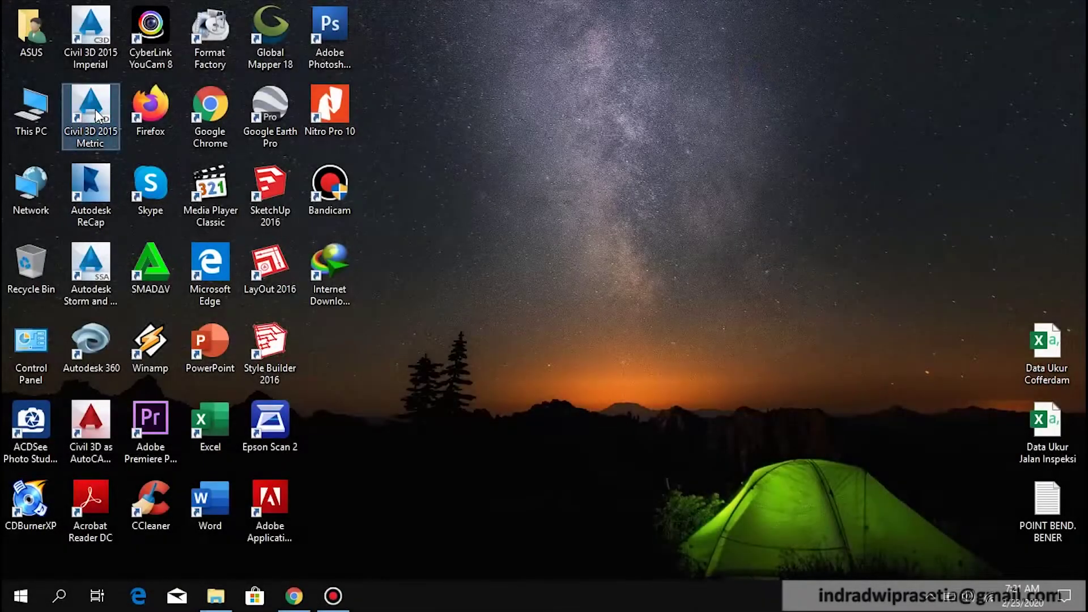
# Launch Civil 3D 2015 Metric and start browsing for an existing drawing.
pyautogui.doubleClick(95, 110)
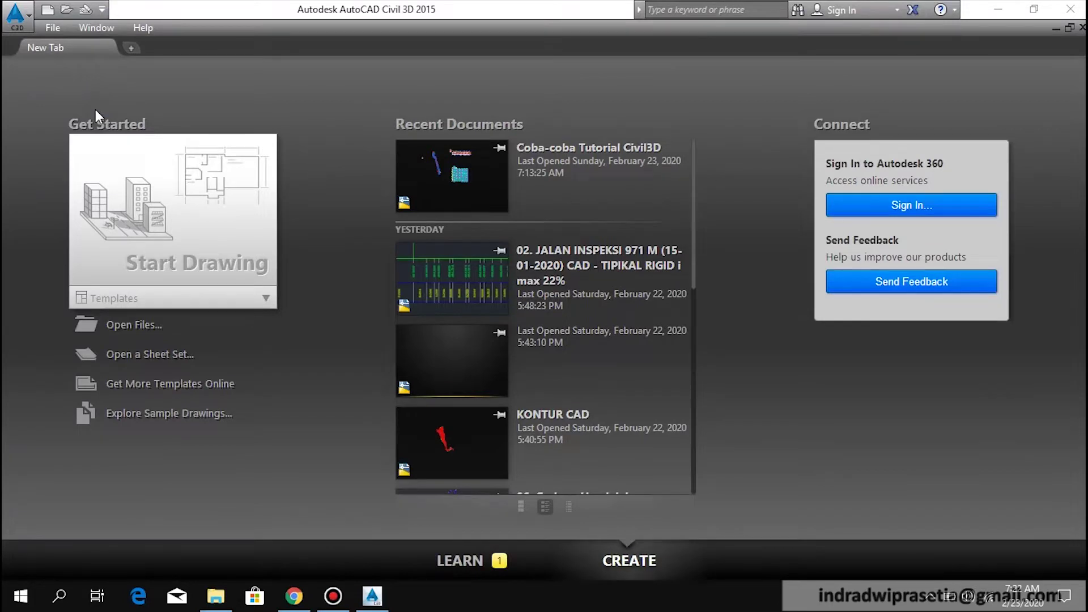
pyautogui.click(138, 325)
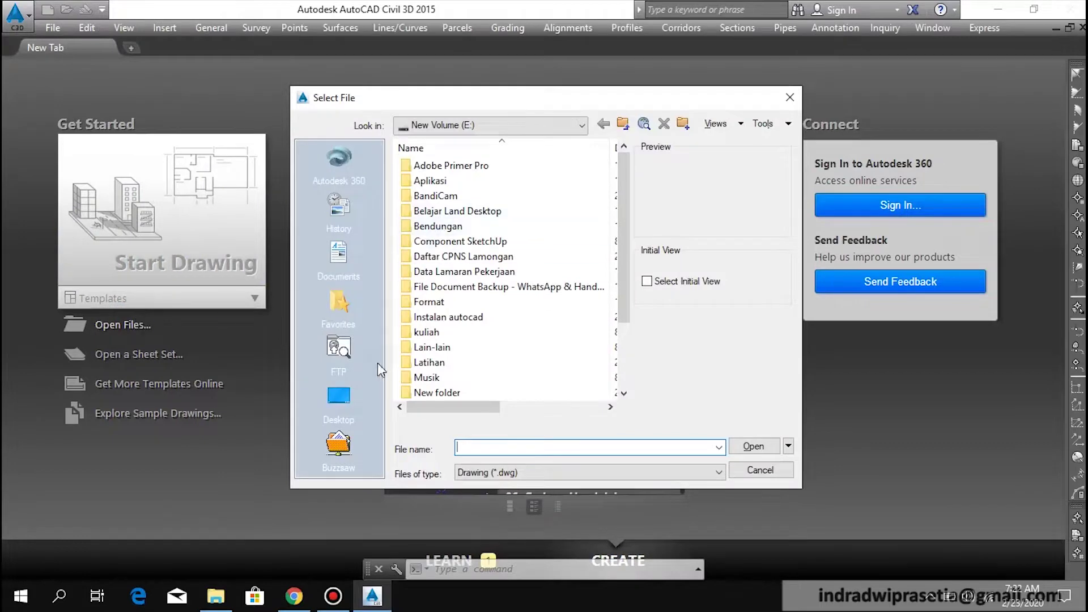
# Open the Coba-coba Tutorial Civil3D drawing from the New Volume (E:) drive.
pyautogui.click(456, 124)
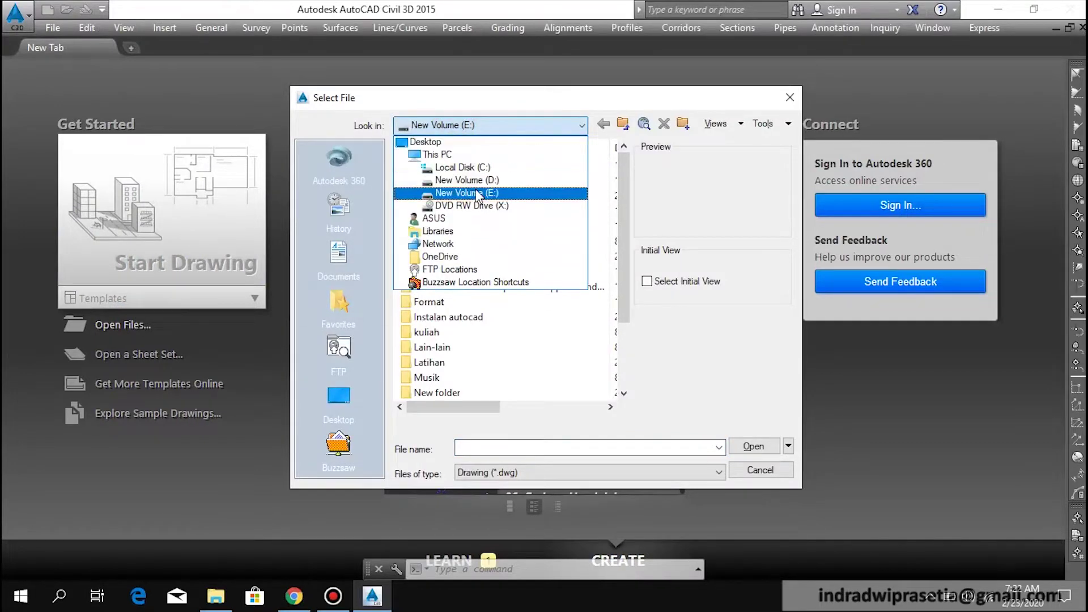
pyautogui.click(477, 190)
pyautogui.scroll(-2, 482, 225)
pyautogui.click(447, 394)
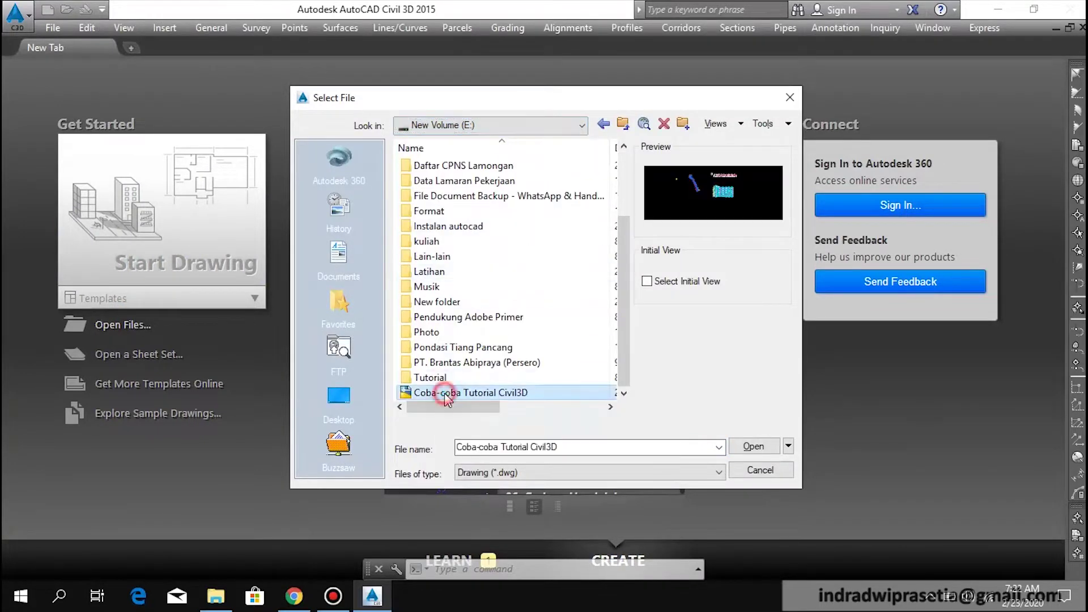
pyautogui.click(743, 449)
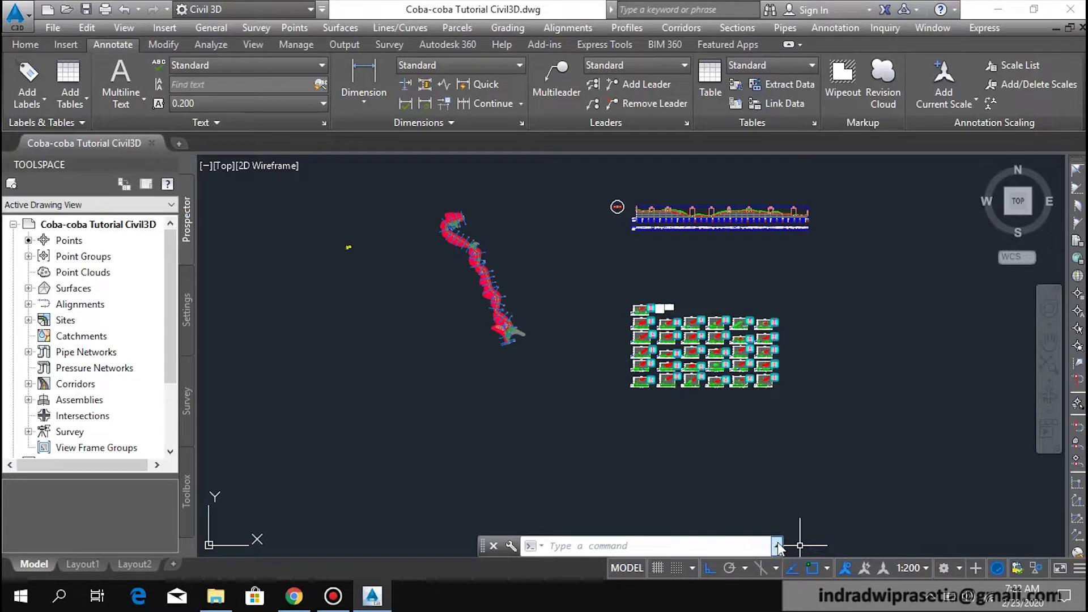
# Widen the command line and zoom in along the upper road curve.
pyautogui.moveTo(834, 560); pyautogui.dragTo(898, 553)
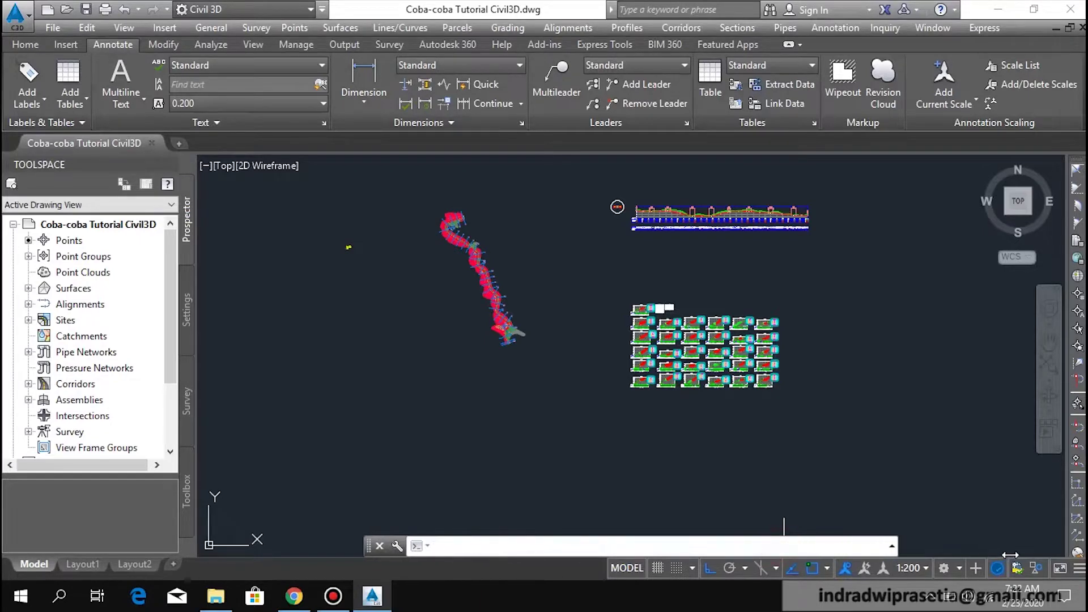
pyautogui.scroll(4, 462, 207)
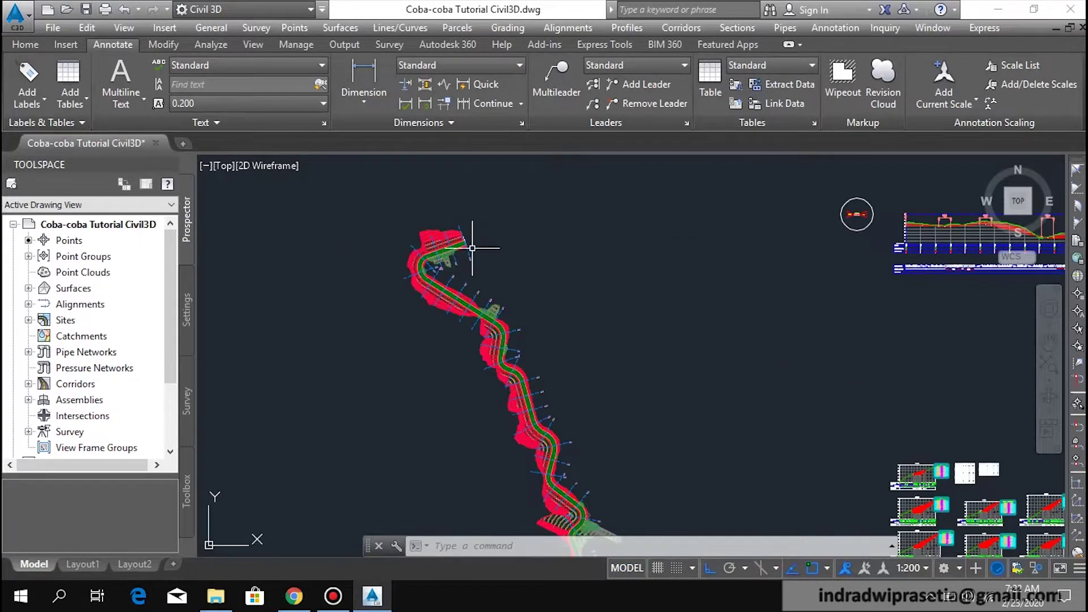
pyautogui.scroll(2, 473, 236)
pyautogui.scroll(1, 477, 266)
pyautogui.scroll(2, 476, 270)
pyautogui.scroll(2, 516, 331)
pyautogui.scroll(2, 431, 343)
pyautogui.scroll(2, 448, 317)
pyautogui.moveTo(449, 315)
pyautogui.mouseDown(button='middle')
pyautogui.moveTo(556, 392)
pyautogui.moveTo(629, 405)
pyautogui.mouseUp(button='middle')
pyautogui.scroll(2, 486, 304)
pyautogui.scroll(-1, 498, 333)
pyautogui.scroll(-1, 494, 339)
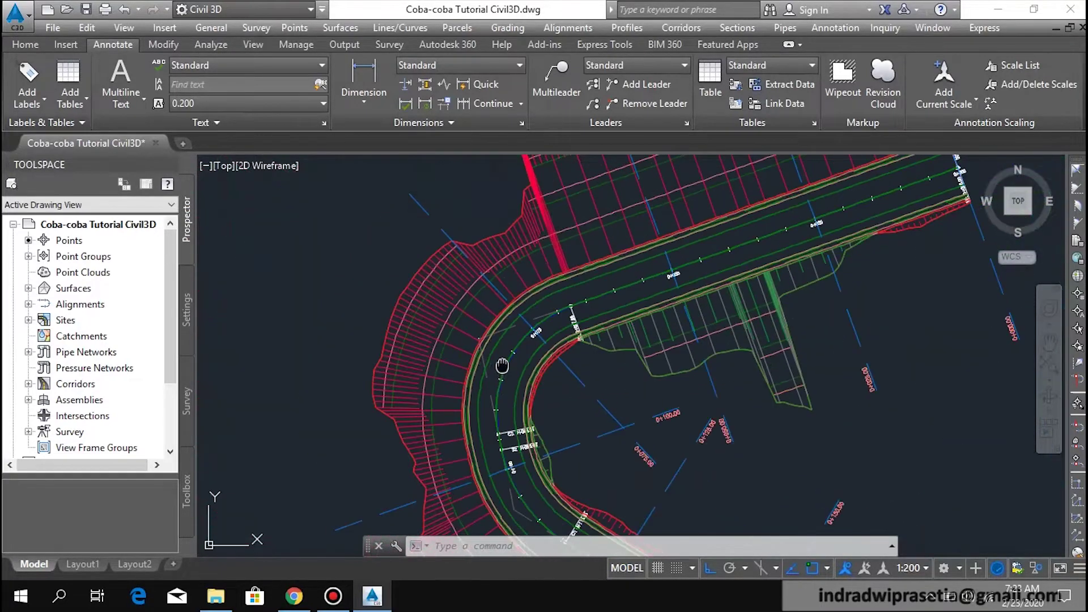
pyautogui.scroll(-2, 503, 368)
pyautogui.scroll(-2, 501, 370)
pyautogui.scroll(-2, 500, 373)
pyautogui.scroll(-1, 499, 375)
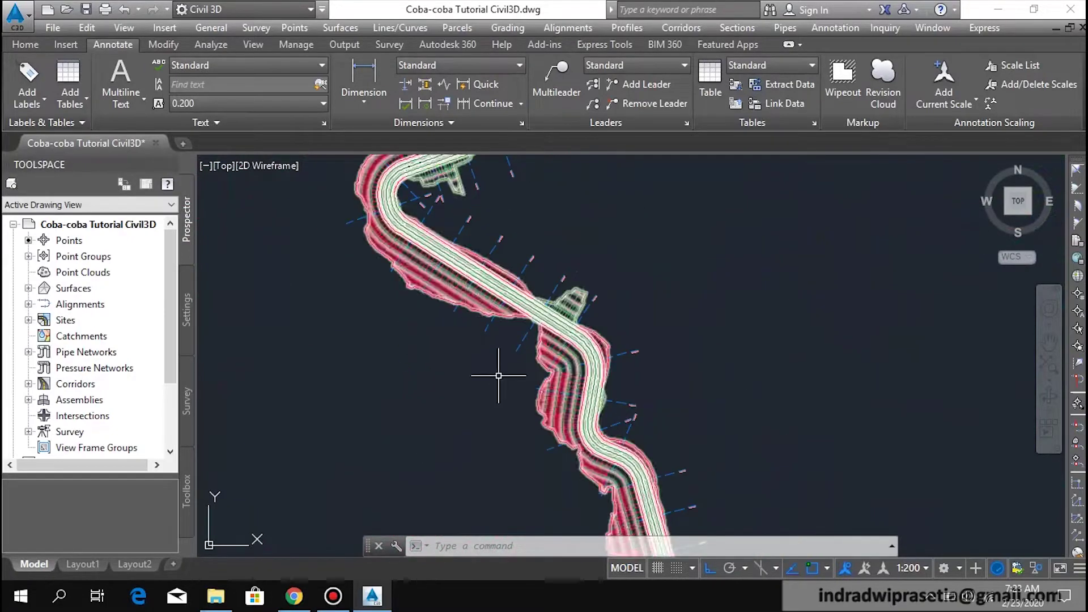
# Frame the corridor bend near station 0+075 and select the road alignment.
pyautogui.moveTo(499, 376); pyautogui.dragTo(388, 202, button='middle')
pyautogui.scroll(-1, 396, 279)
pyautogui.scroll(-1, 397, 278)
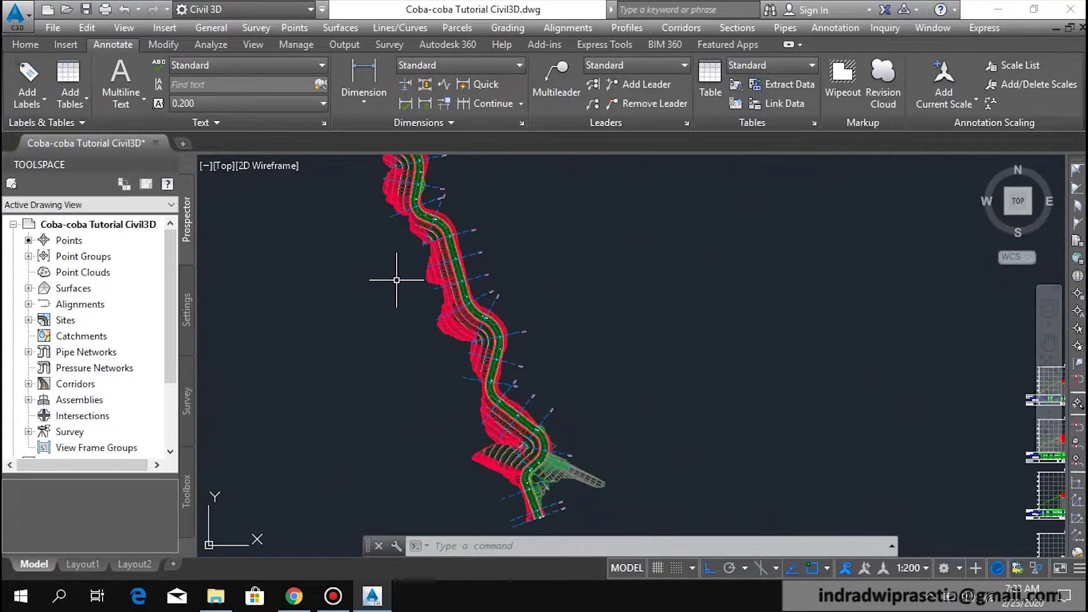
pyautogui.moveTo(450, 388); pyautogui.dragTo(469, 334, button='middle')
pyautogui.scroll(-1, 454, 374)
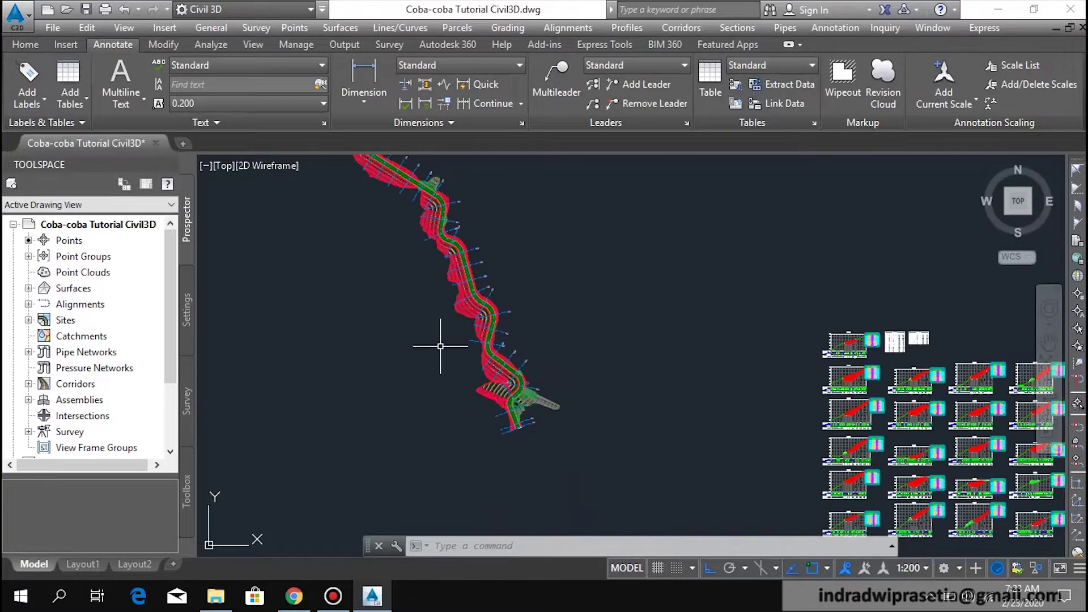
pyautogui.scroll(-1, 448, 352)
pyautogui.scroll(1, 476, 308)
pyautogui.scroll(3, 453, 295)
pyautogui.scroll(2, 453, 295)
pyautogui.scroll(2, 425, 308)
pyautogui.scroll(2, 425, 308)
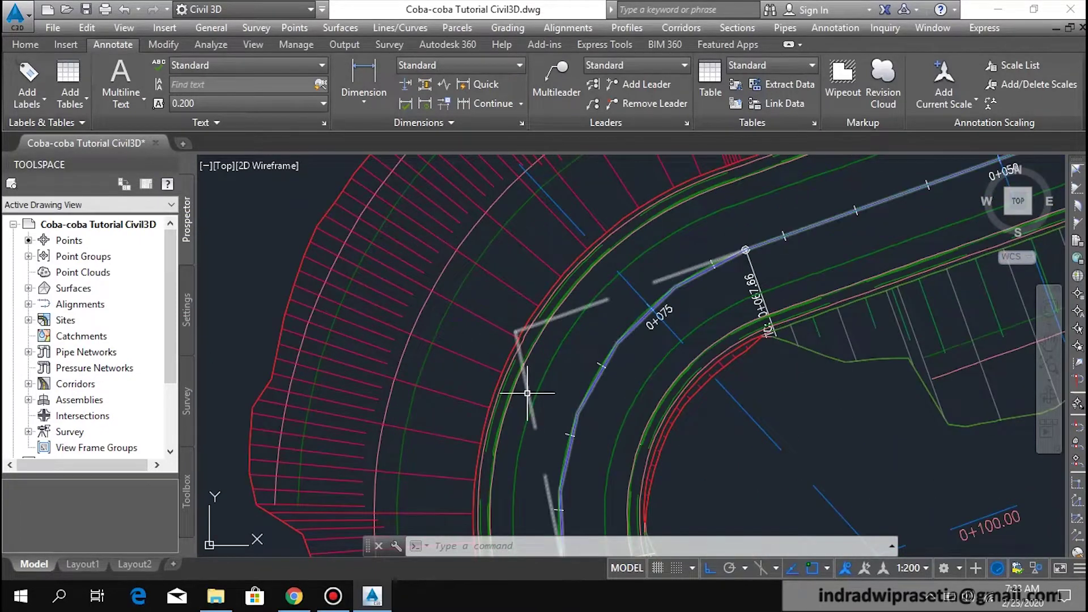
pyautogui.click(527, 393)
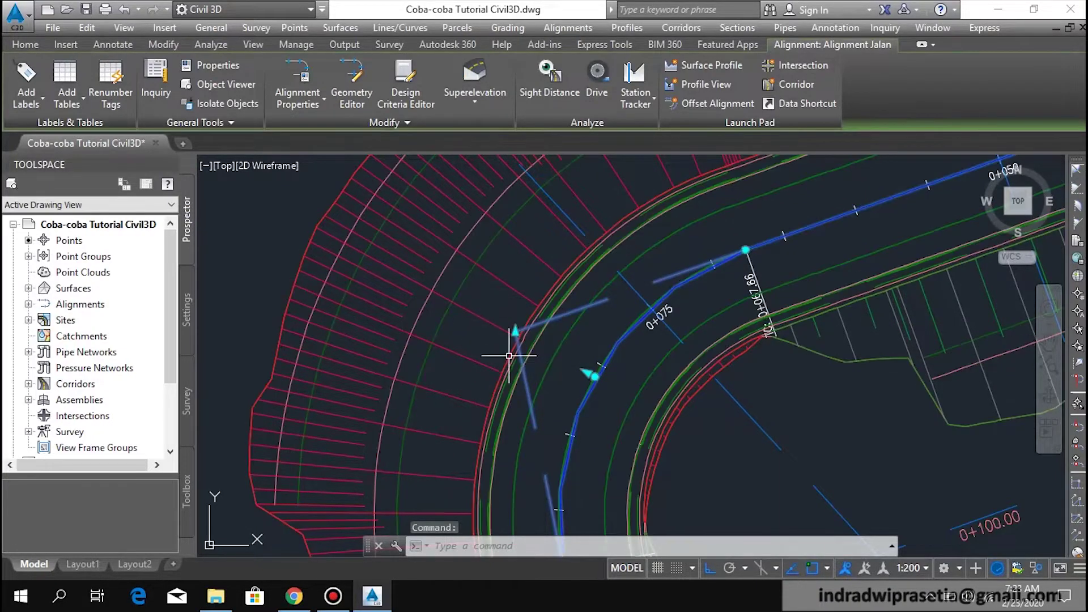
# Clear the alignment selection and bring up Add Labels from the Annotate tools.
pyautogui.press('Escape')
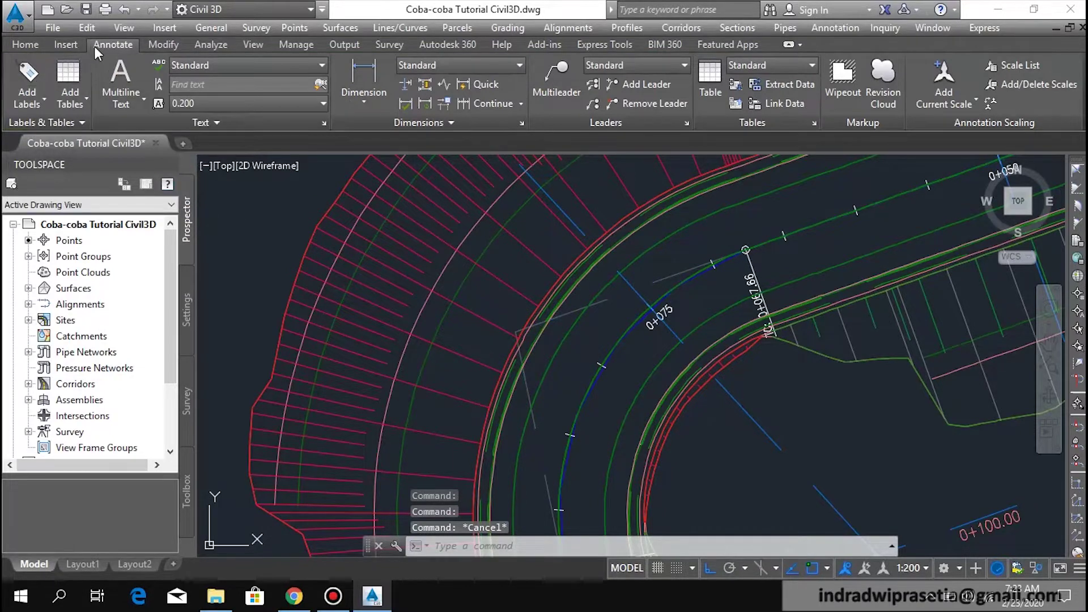
pyautogui.click(25, 44)
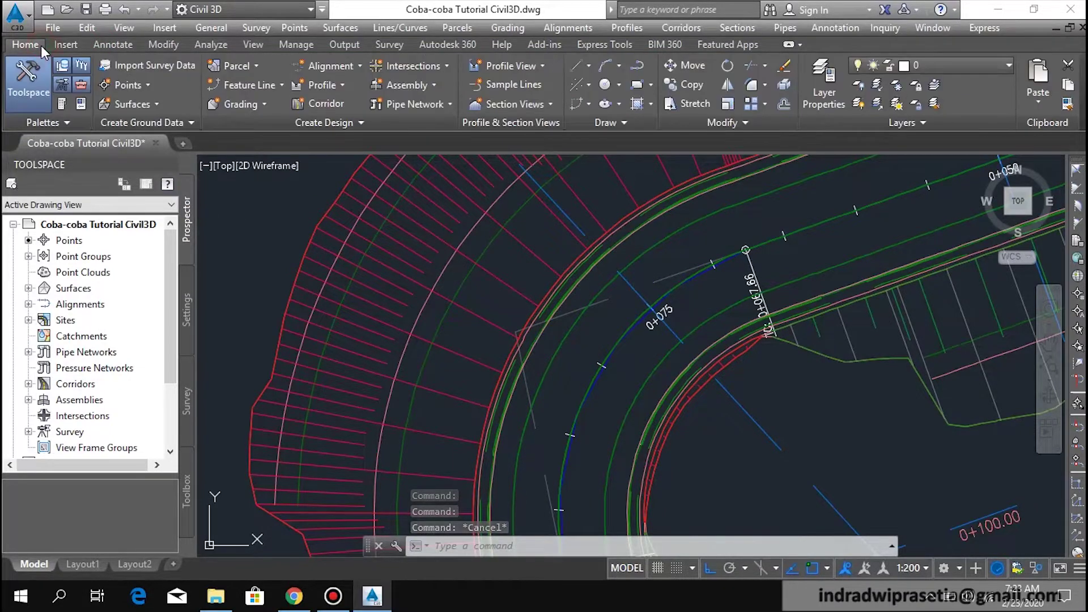
pyautogui.click(104, 50)
pyautogui.click(44, 93)
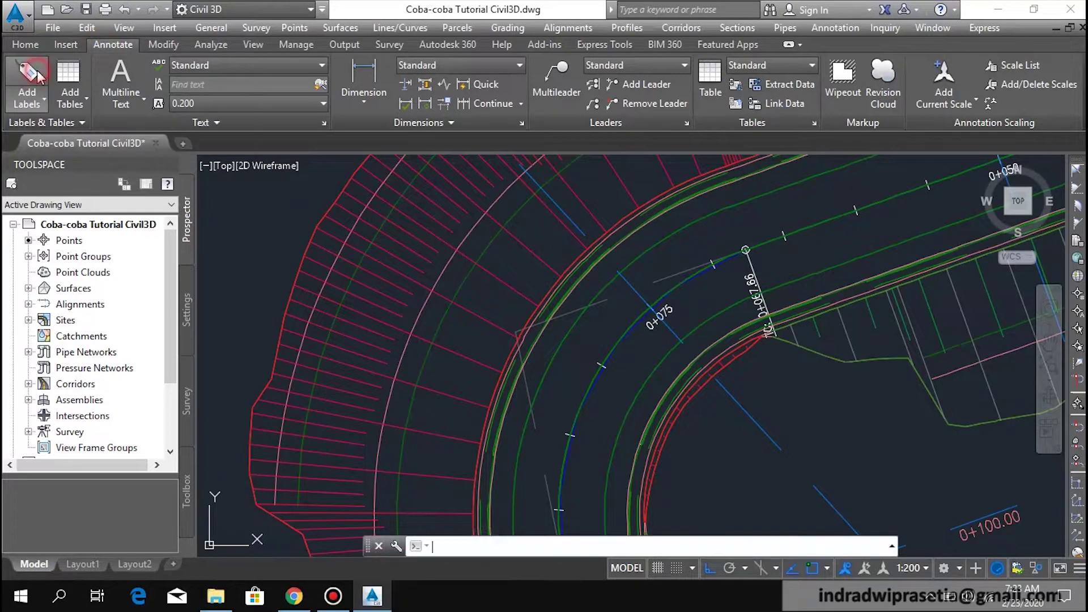
# Choose Alignment feature, Point of Intersection label type and ANZ_IP Details style in Add Labels.
pyautogui.click(50, 84)
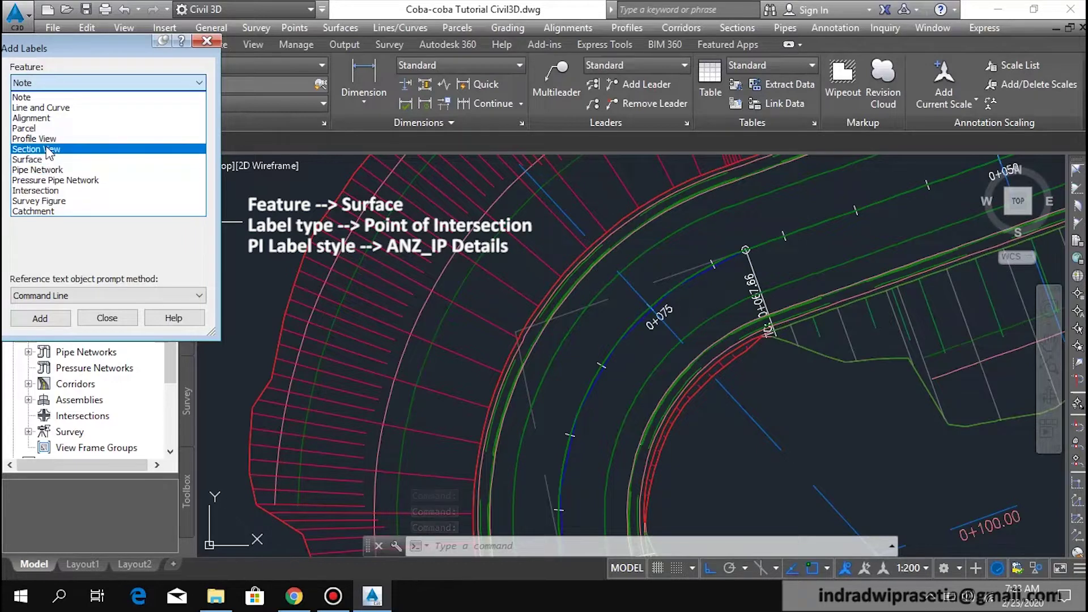
pyautogui.click(31, 119)
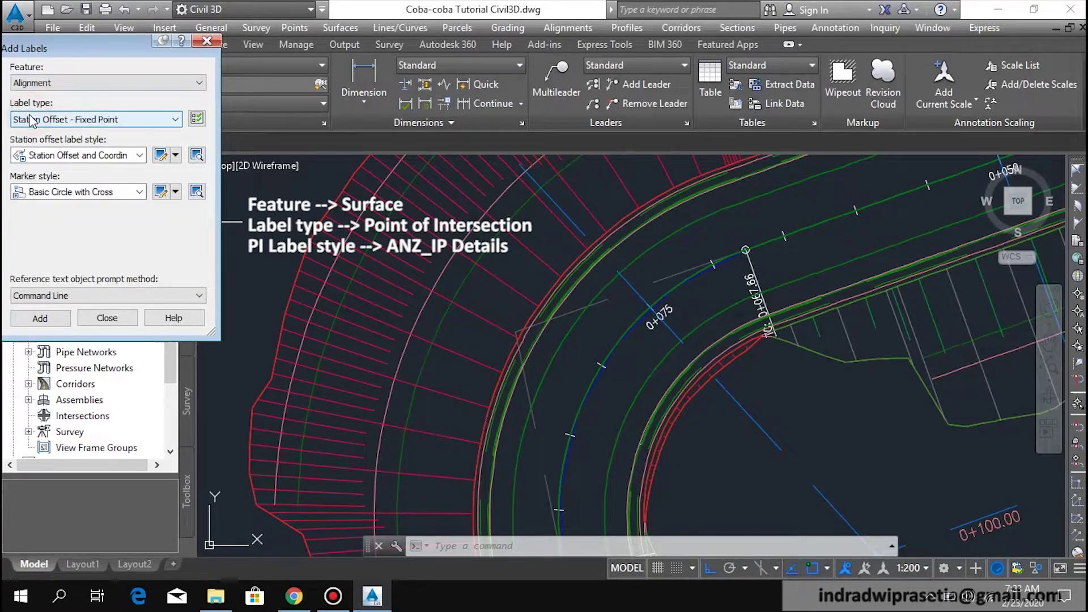
pyautogui.click(39, 120)
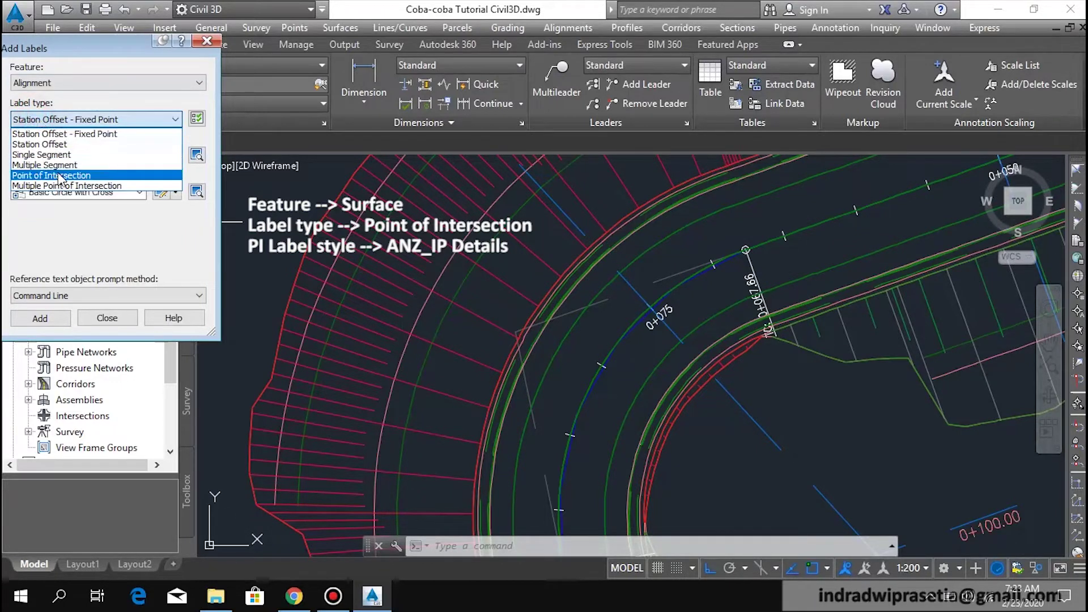
pyautogui.click(63, 176)
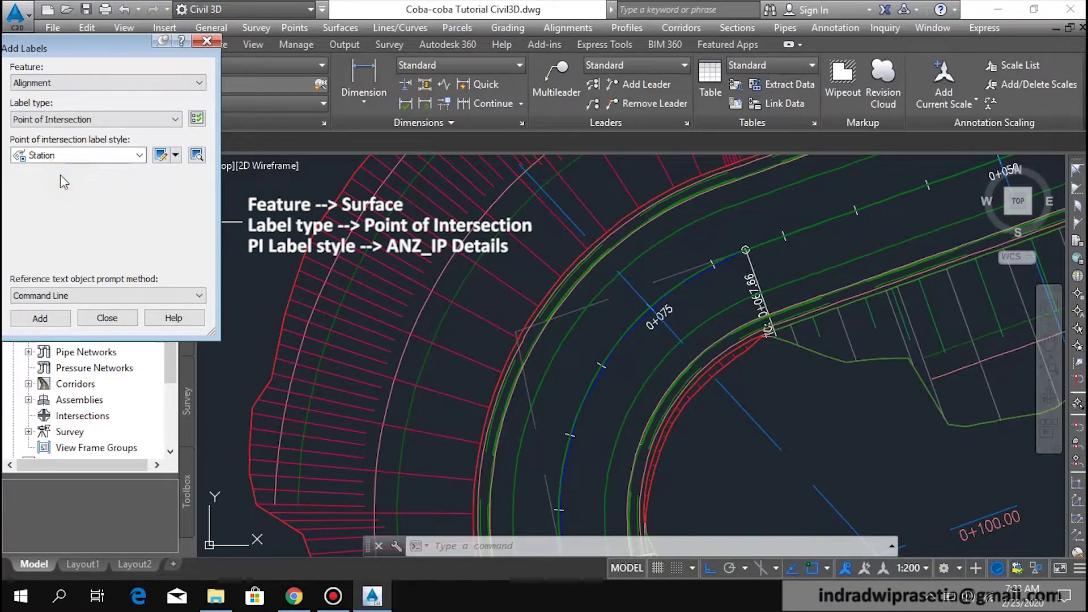
pyautogui.click(140, 155)
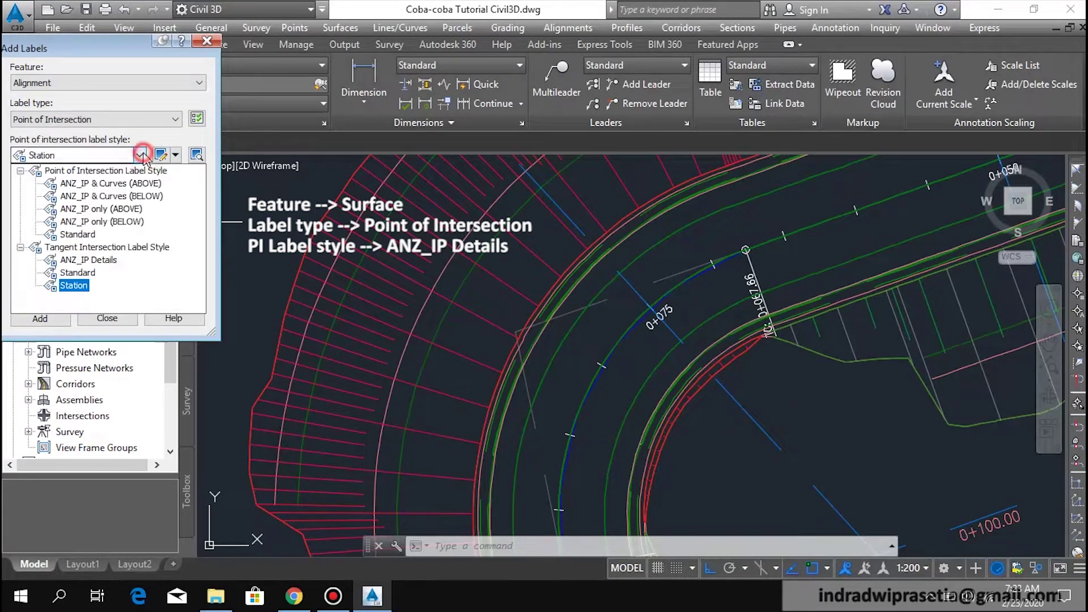
pyautogui.click(108, 268)
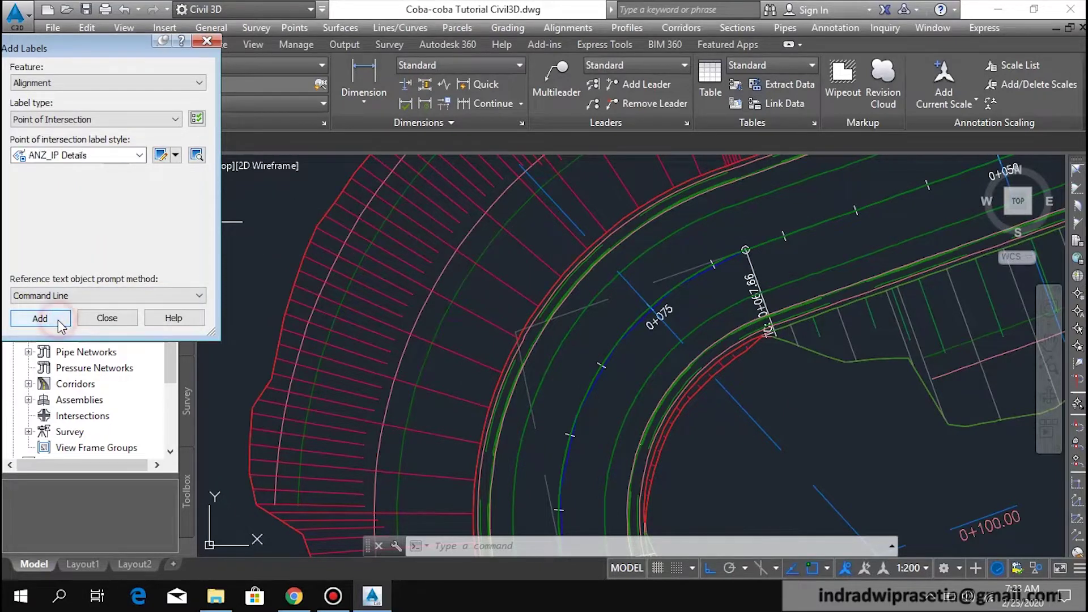
pyautogui.scroll(2, 548, 341)
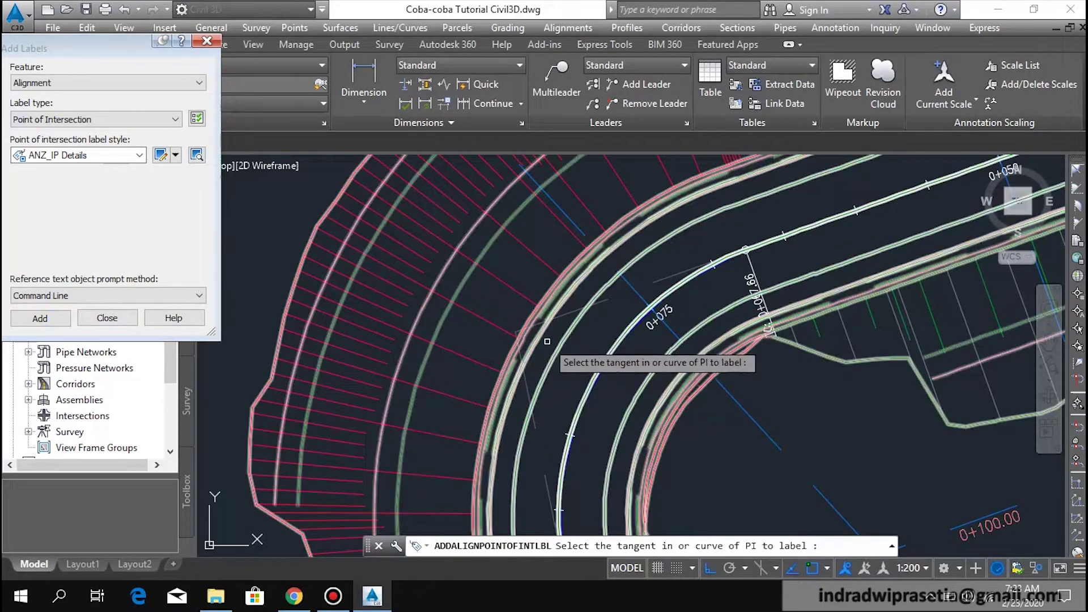
# Place an IP detail label on the curve near 0+075, showing Ch 83.672 and R 18.5.
pyautogui.scroll(2, 548, 340)
pyautogui.scroll(3, 444, 323)
pyautogui.click(486, 294)
pyautogui.scroll(-1, 510, 295)
pyautogui.scroll(-1, 521, 295)
pyautogui.scroll(-2, 539, 295)
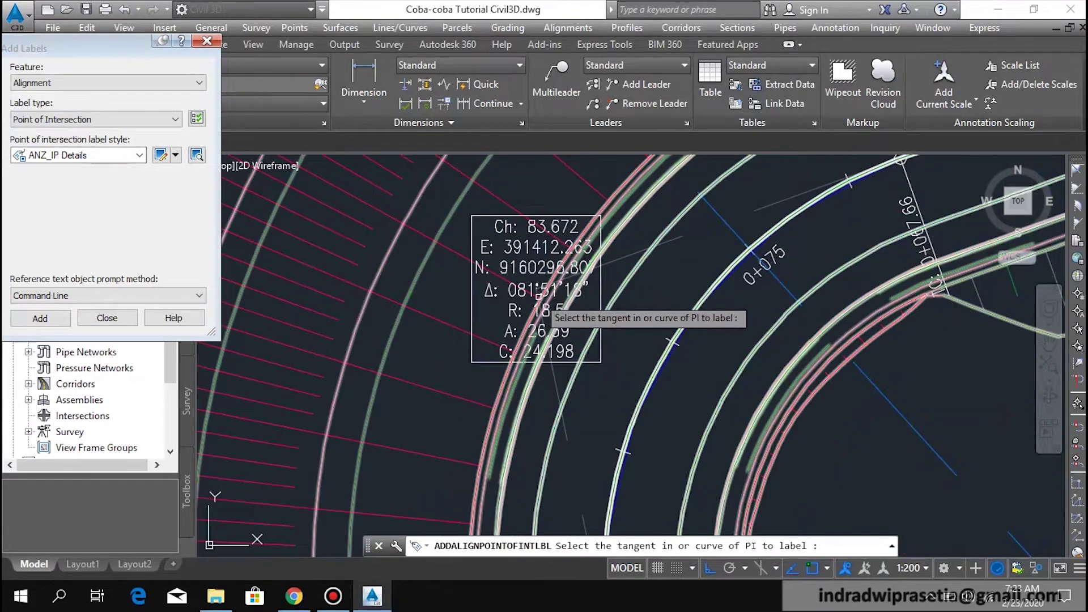
pyautogui.press('Return')
# Centre the labelled curve and set the annotation scale to 1:300.
pyautogui.moveTo(635, 296)
pyautogui.mouseDown(button='middle')
pyautogui.moveTo(670, 312)
pyautogui.moveTo(676, 288)
pyautogui.mouseUp(button='middle')
pyautogui.scroll(-5, 668, 288)
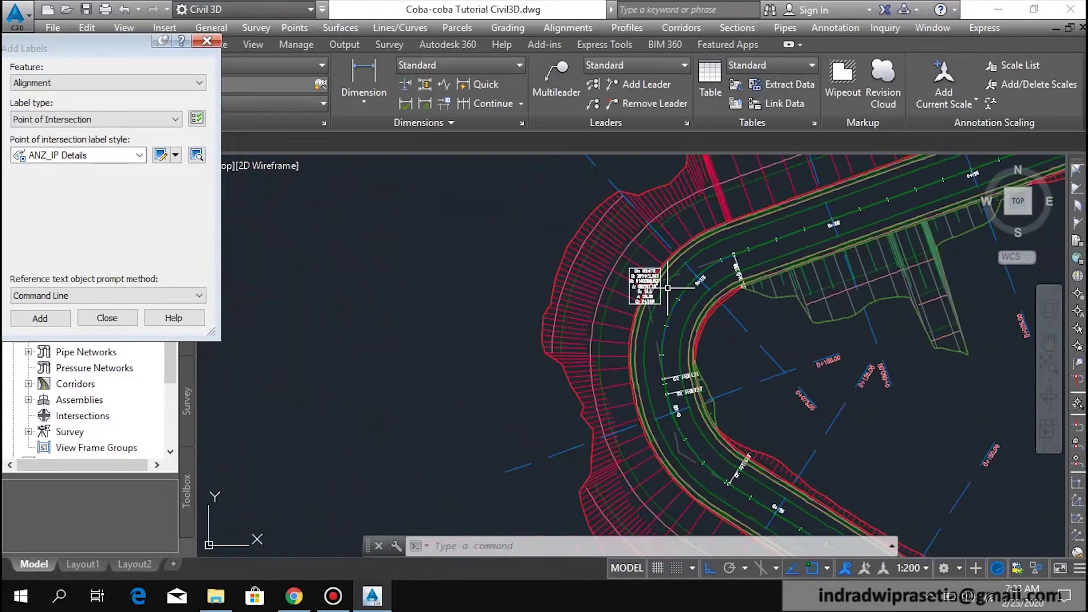
pyautogui.moveTo(717, 326); pyautogui.dragTo(575, 289, button='middle')
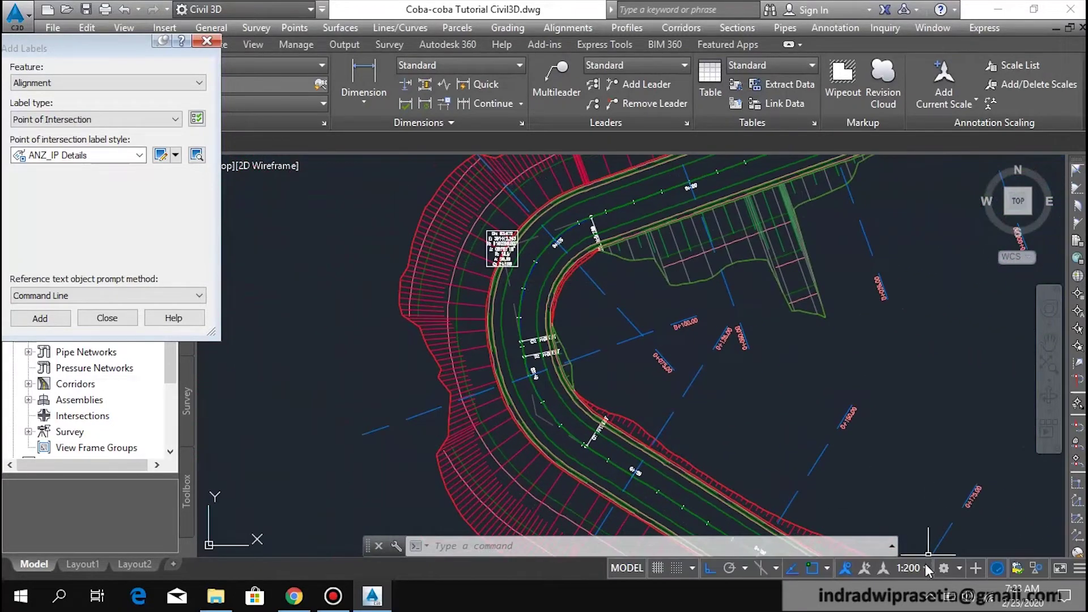
pyautogui.click(926, 567)
pyautogui.click(901, 333)
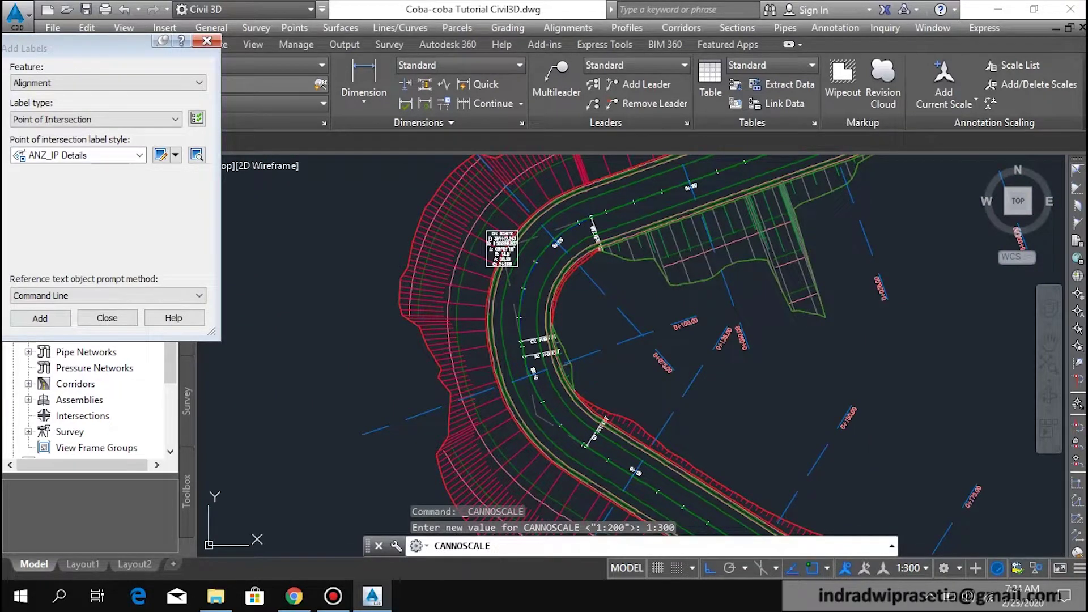
pyautogui.scroll(2, 544, 244)
pyautogui.scroll(1, 496, 207)
pyautogui.scroll(2, 505, 215)
pyautogui.scroll(1, 524, 226)
pyautogui.moveTo(523, 227); pyautogui.dragTo(515, 195, button='middle')
pyautogui.scroll(-1, 584, 362)
pyautogui.scroll(-2, 583, 284)
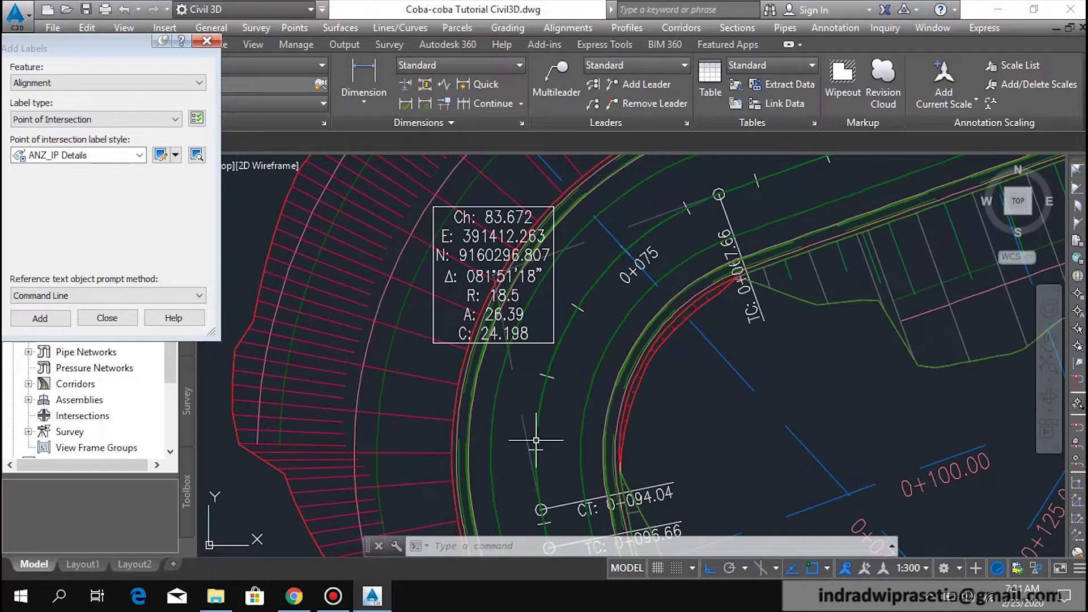
pyautogui.scroll(4, 473, 311)
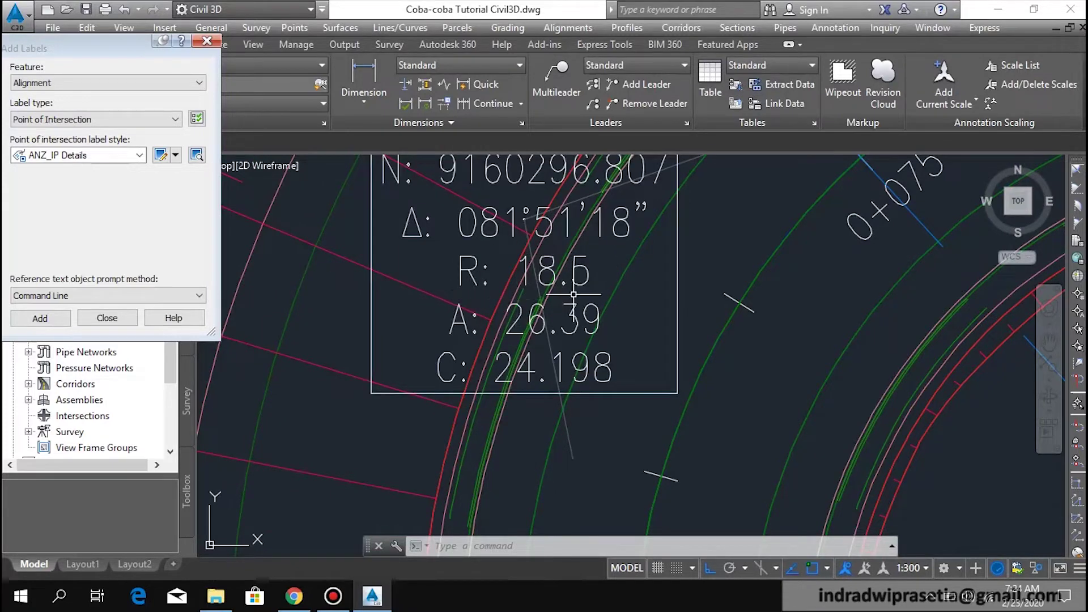
pyautogui.scroll(-2, 574, 295)
pyautogui.scroll(-4, 533, 323)
pyautogui.scroll(-2, 495, 351)
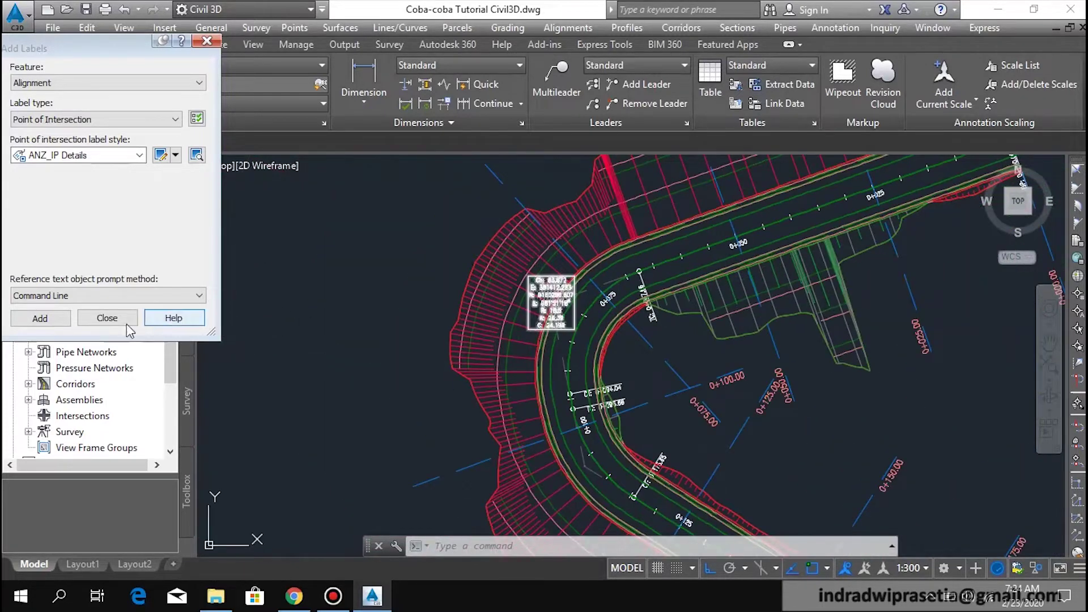
pyautogui.click(43, 318)
# Pan and zoom along the straight corridor stretch to the next alignment curve.
pyautogui.scroll(-1, 477, 278)
pyautogui.scroll(-1, 477, 278)
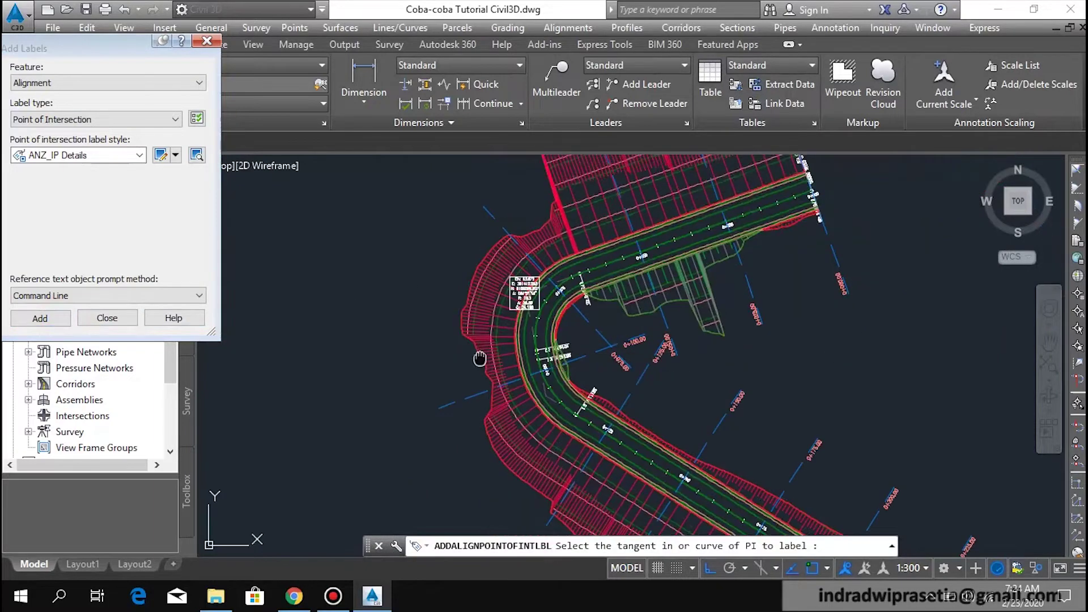
pyautogui.scroll(2, 485, 346)
pyautogui.scroll(1, 488, 337)
pyautogui.scroll(3, 490, 334)
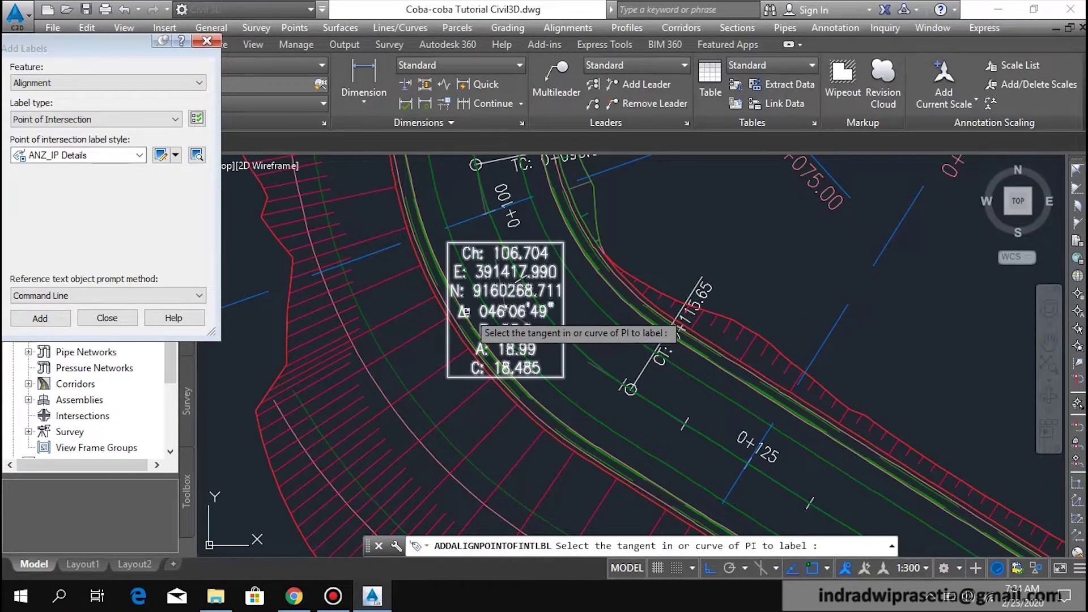
pyautogui.scroll(-3, 468, 301)
pyautogui.scroll(2, 469, 305)
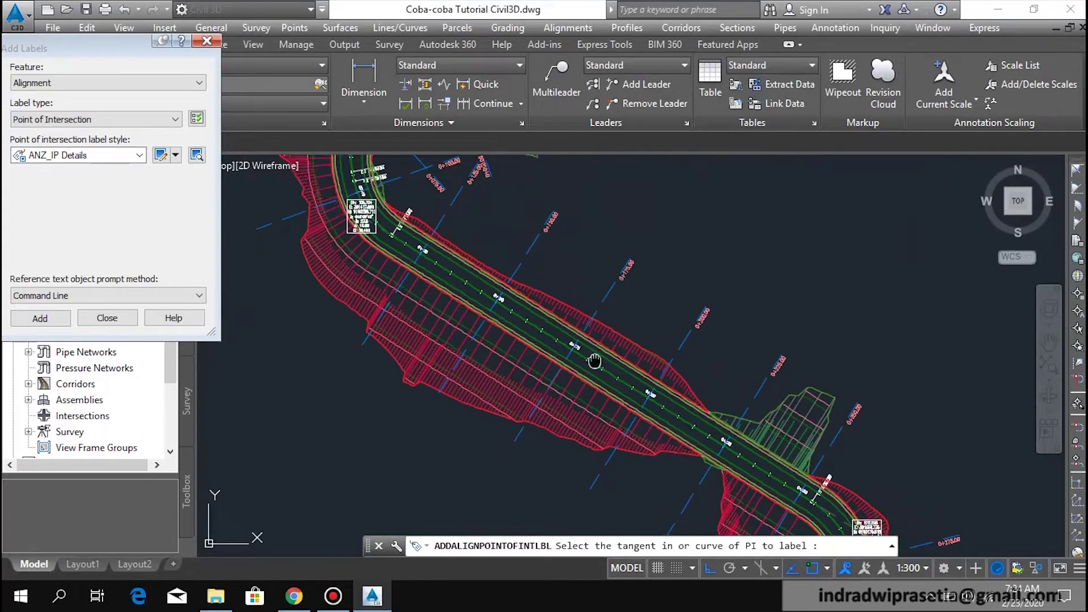
pyautogui.moveTo(487, 291); pyautogui.dragTo(535, 325, button='middle')
pyautogui.moveTo(810, 524); pyautogui.dragTo(689, 418, button='middle')
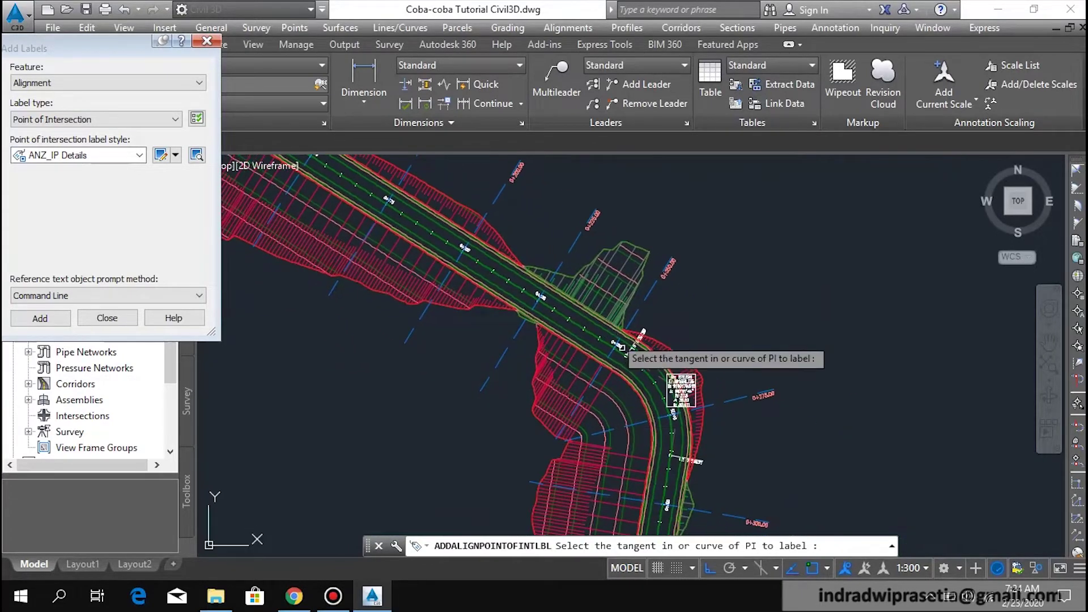
pyautogui.scroll(1, 682, 405)
pyautogui.scroll(-2, 624, 397)
pyautogui.scroll(-1, 691, 325)
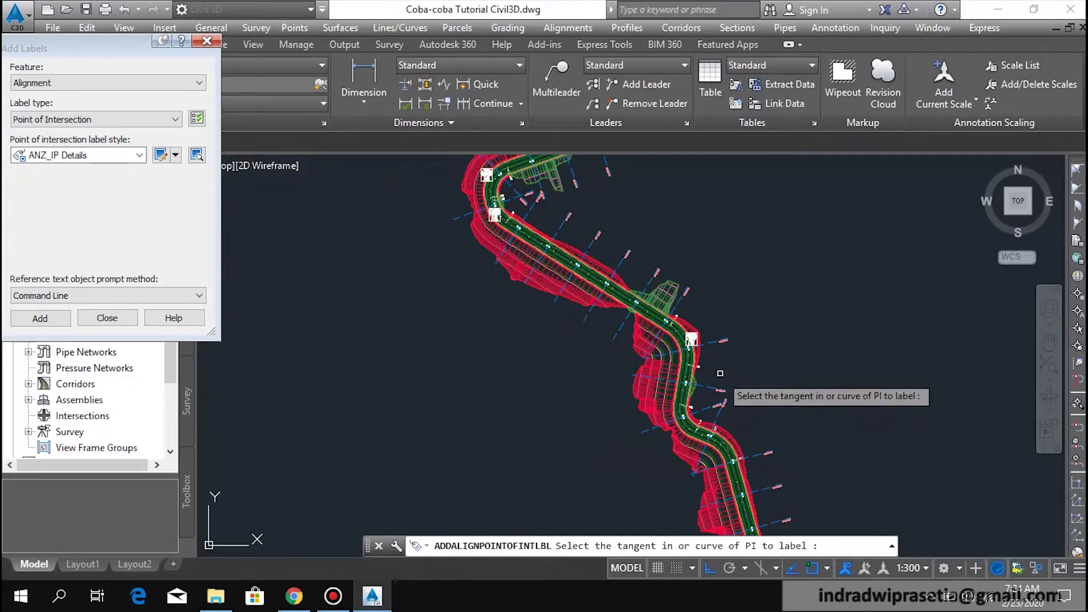
pyautogui.scroll(3, 617, 272)
pyautogui.scroll(3, 593, 325)
pyautogui.scroll(2, 593, 325)
pyautogui.scroll(3, 567, 295)
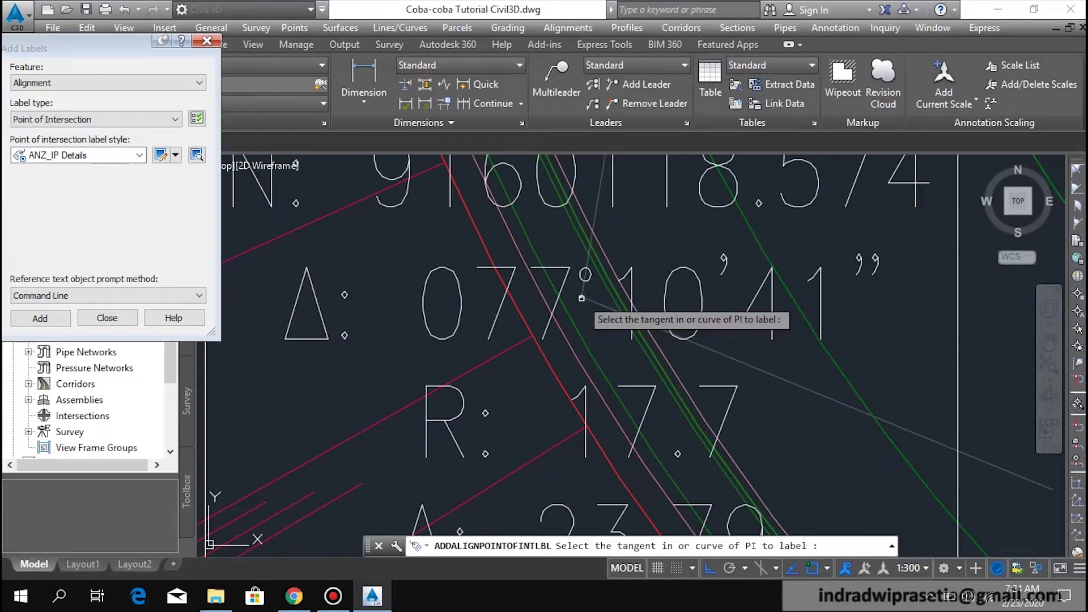
pyautogui.scroll(-6, 553, 326)
pyautogui.scroll(-2, 624, 340)
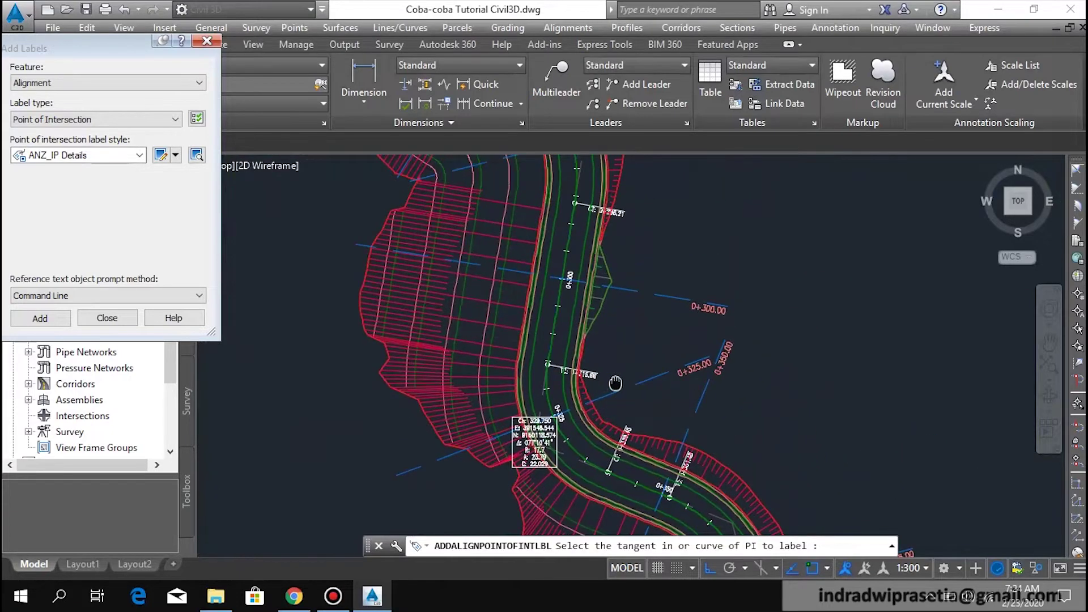
# Move the view further along the corridor to stations 0+425 through 0+475.
pyautogui.moveTo(632, 352); pyautogui.dragTo(703, 353, button='middle')
pyautogui.moveTo(717, 407); pyautogui.dragTo(586, 313, button='middle')
pyautogui.scroll(4, 586, 312)
pyautogui.scroll(3, 516, 321)
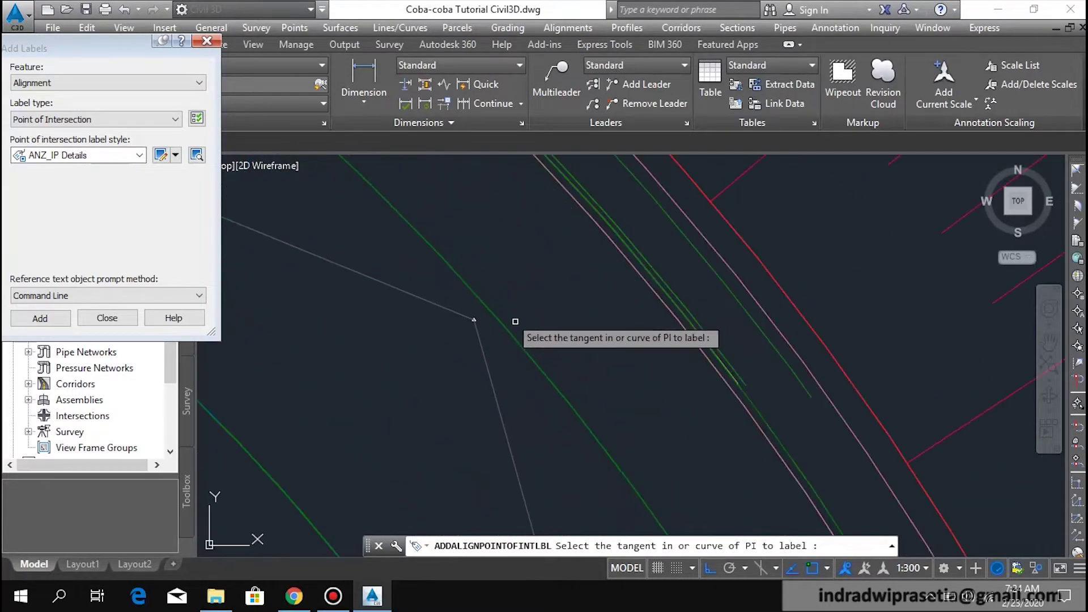
pyautogui.scroll(-3, 470, 320)
pyautogui.scroll(-2, 499, 317)
pyautogui.scroll(-2, 521, 316)
pyautogui.scroll(-1, 537, 315)
pyautogui.scroll(-2, 596, 309)
pyautogui.moveTo(596, 309); pyautogui.dragTo(615, 287, button='middle')
pyautogui.moveTo(669, 369); pyautogui.dragTo(637, 243, button='middle')
pyautogui.scroll(1, 609, 403)
pyautogui.scroll(3, 602, 400)
pyautogui.scroll(2, 658, 375)
pyautogui.scroll(-2, 656, 373)
pyautogui.scroll(-2, 601, 357)
pyautogui.scroll(-1, 589, 352)
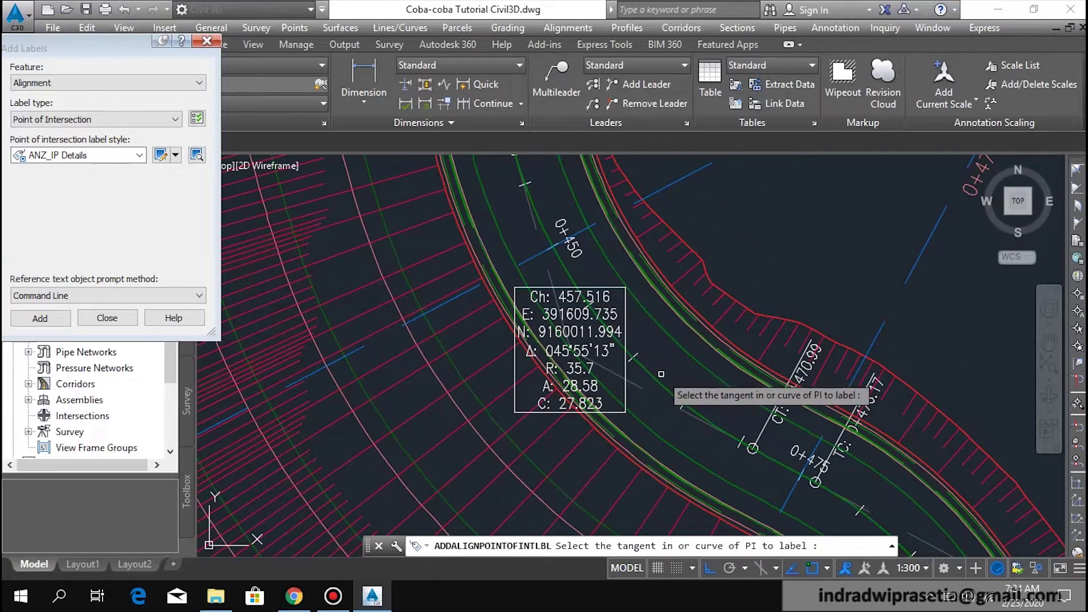
pyautogui.scroll(1, 601, 363)
pyautogui.scroll(1, 510, 343)
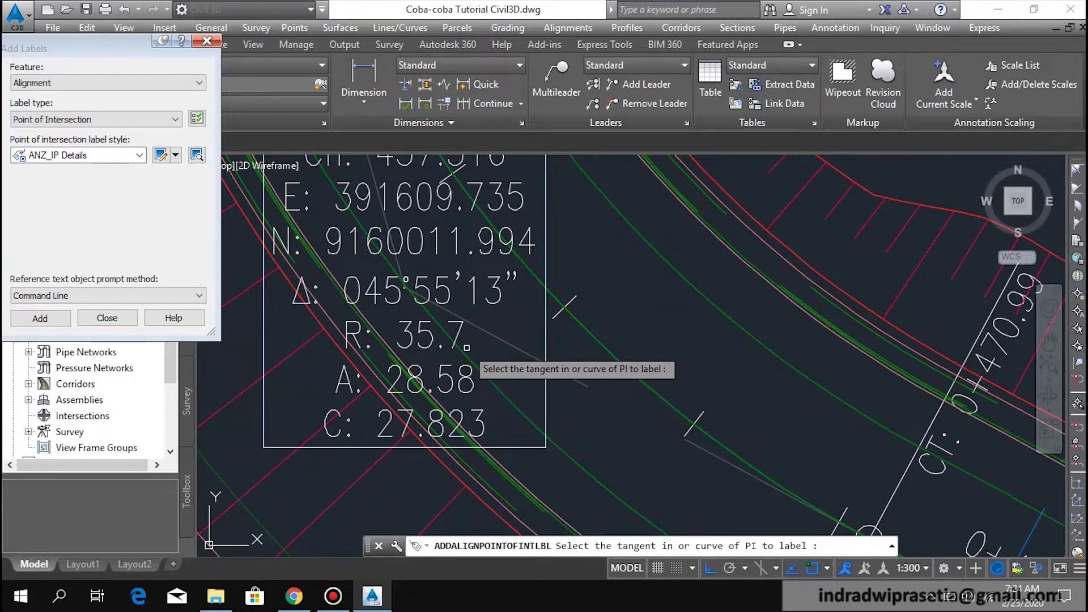
pyautogui.scroll(-5, 578, 295)
pyautogui.scroll(2, 748, 386)
pyautogui.scroll(4, 754, 369)
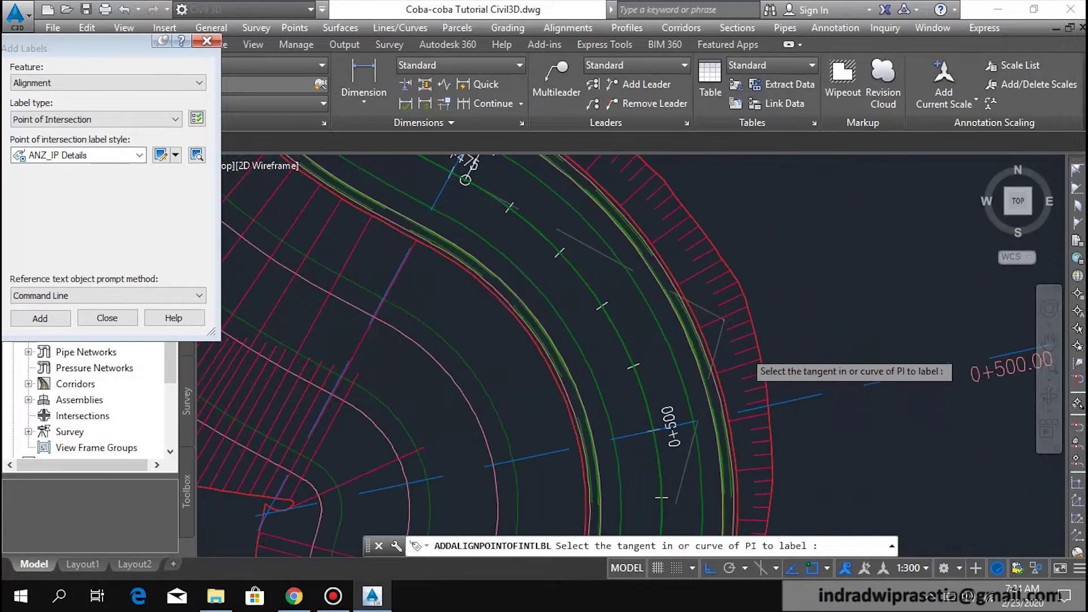
pyautogui.scroll(3, 716, 309)
pyautogui.scroll(-2, 680, 315)
pyautogui.scroll(-2, 704, 297)
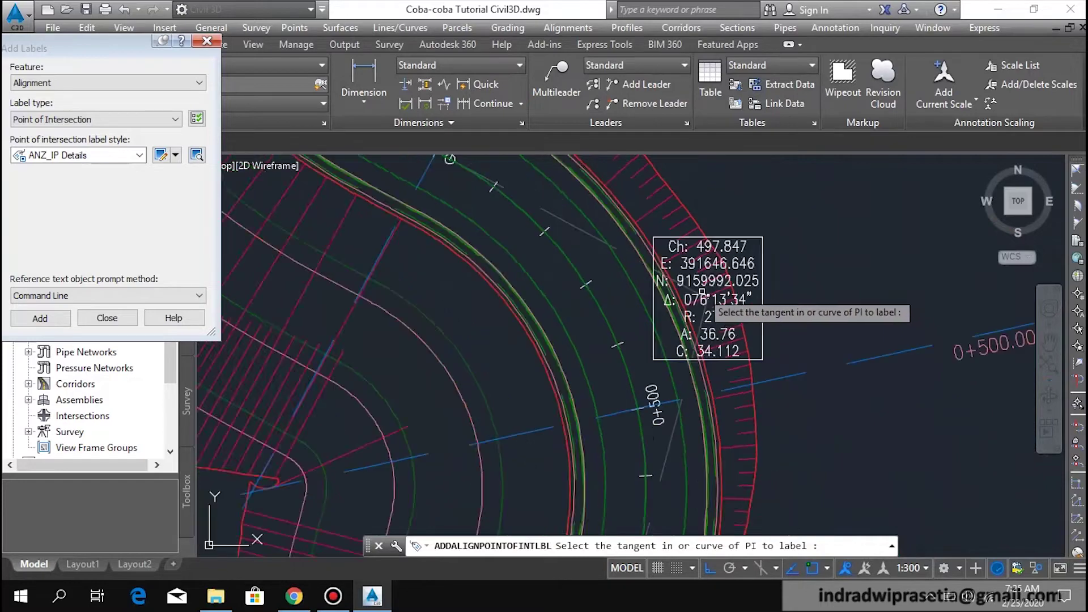
pyautogui.scroll(-2, 729, 278)
# Zoom in around the bend and place an IP detail label near station 0+650.
pyautogui.moveTo(729, 346); pyautogui.dragTo(727, 322, button='middle')
pyautogui.scroll(1, 728, 322)
pyautogui.scroll(1, 771, 334)
pyautogui.scroll(1, 683, 303)
pyautogui.scroll(1, 609, 401)
pyautogui.scroll(1, 584, 391)
pyautogui.scroll(1, 544, 368)
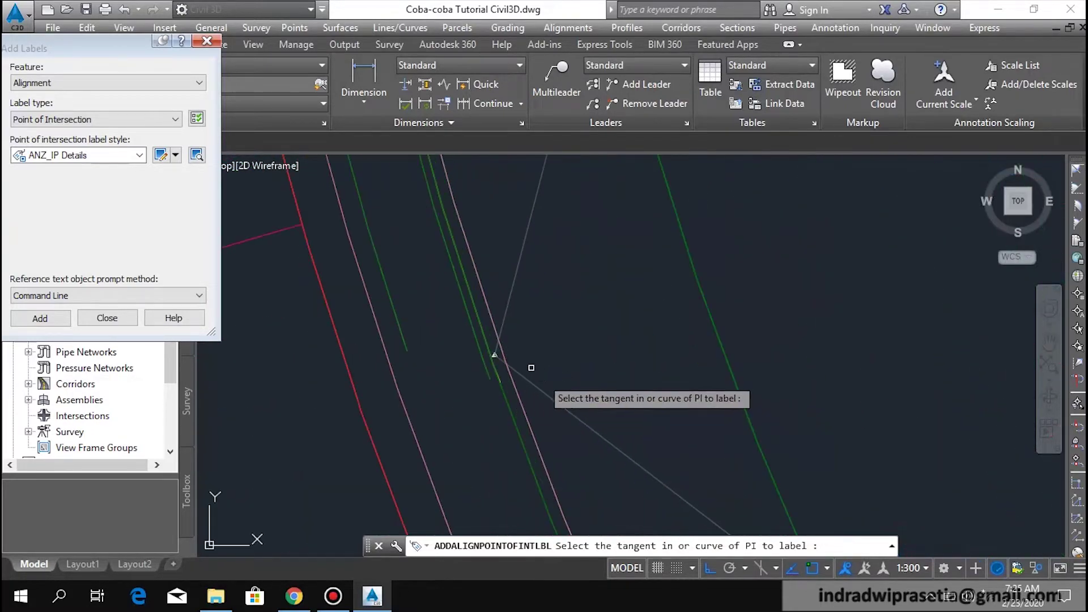
pyautogui.scroll(1, 510, 364)
pyautogui.scroll(1, 496, 357)
pyautogui.scroll(-2, 494, 355)
pyautogui.scroll(-3, 499, 340)
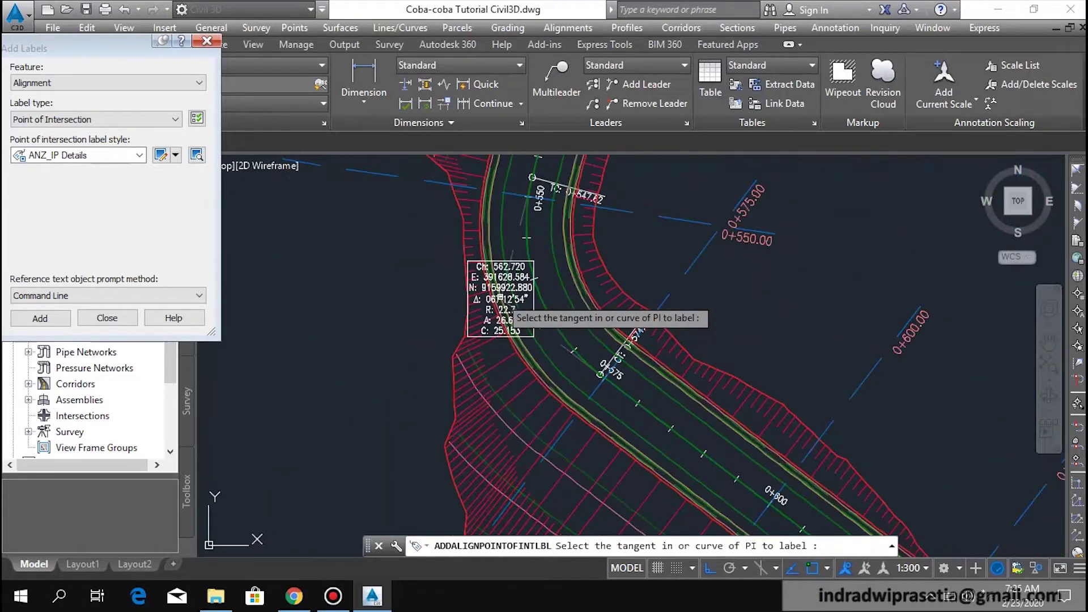
pyautogui.scroll(1, 438, 243)
pyautogui.scroll(-1, 622, 301)
pyautogui.scroll(1, 680, 469)
pyautogui.scroll(-1, 675, 397)
pyautogui.scroll(2, 707, 364)
pyautogui.click(707, 363)
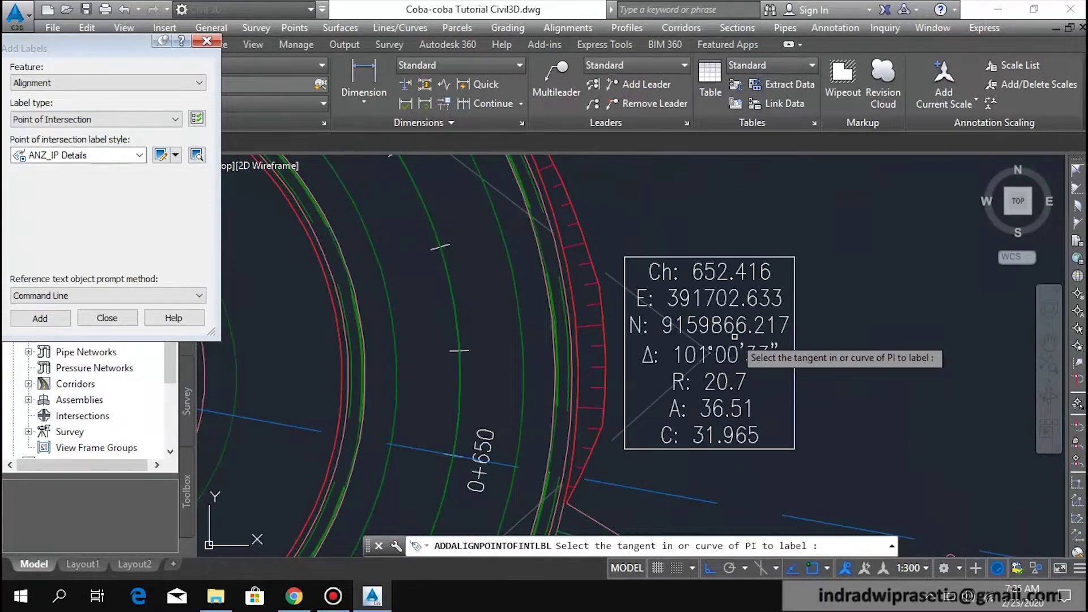
# Review the southern IP labels, then end labelling and close the Add Labels tool.
pyautogui.scroll(-3, 707, 363)
pyautogui.scroll(4, 673, 423)
pyautogui.scroll(2, 623, 431)
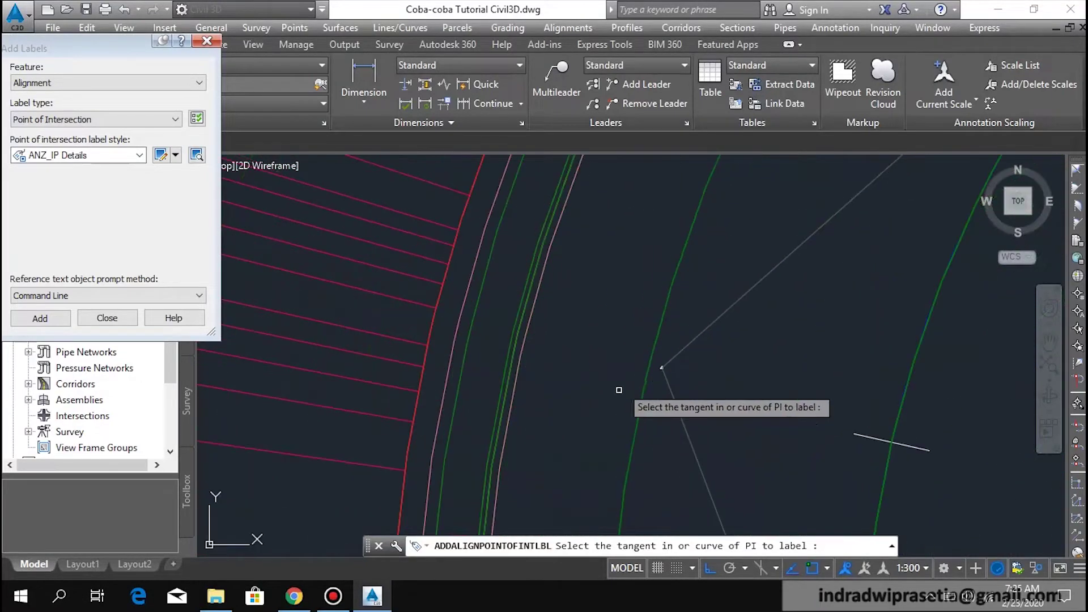
pyautogui.scroll(-3, 652, 367)
pyautogui.scroll(-3, 612, 380)
pyautogui.moveTo(599, 385); pyautogui.dragTo(559, 264, button='middle')
pyautogui.scroll(-3, 559, 264)
pyautogui.moveTo(759, 411)
pyautogui.mouseDown(button='middle')
pyautogui.moveTo(801, 448)
pyautogui.moveTo(847, 341)
pyautogui.moveTo(844, 272)
pyautogui.mouseUp(button='middle')
pyautogui.scroll(-2, 812, 451)
pyautogui.scroll(-2, 816, 456)
pyautogui.moveTo(860, 482); pyautogui.dragTo(845, 317, button='middle')
pyautogui.moveTo(859, 482)
pyautogui.mouseDown(button='middle')
pyautogui.moveTo(856, 400)
pyautogui.moveTo(816, 289)
pyautogui.moveTo(855, 449)
pyautogui.moveTo(805, 289)
pyautogui.moveTo(837, 393)
pyautogui.moveTo(875, 452)
pyautogui.mouseUp(button='middle')
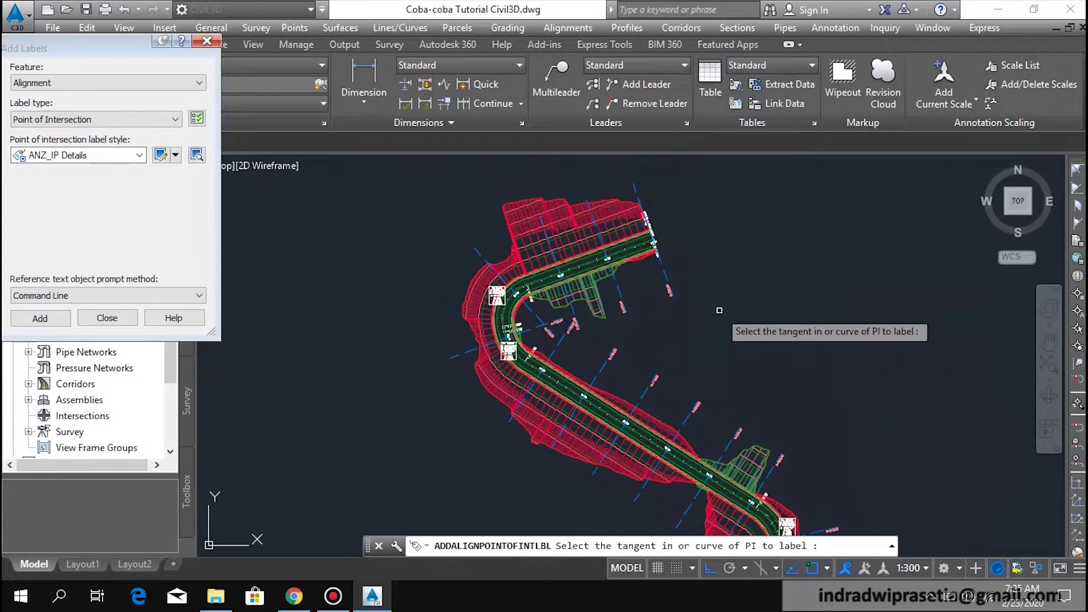
pyautogui.press('Escape')
pyautogui.click(208, 41)
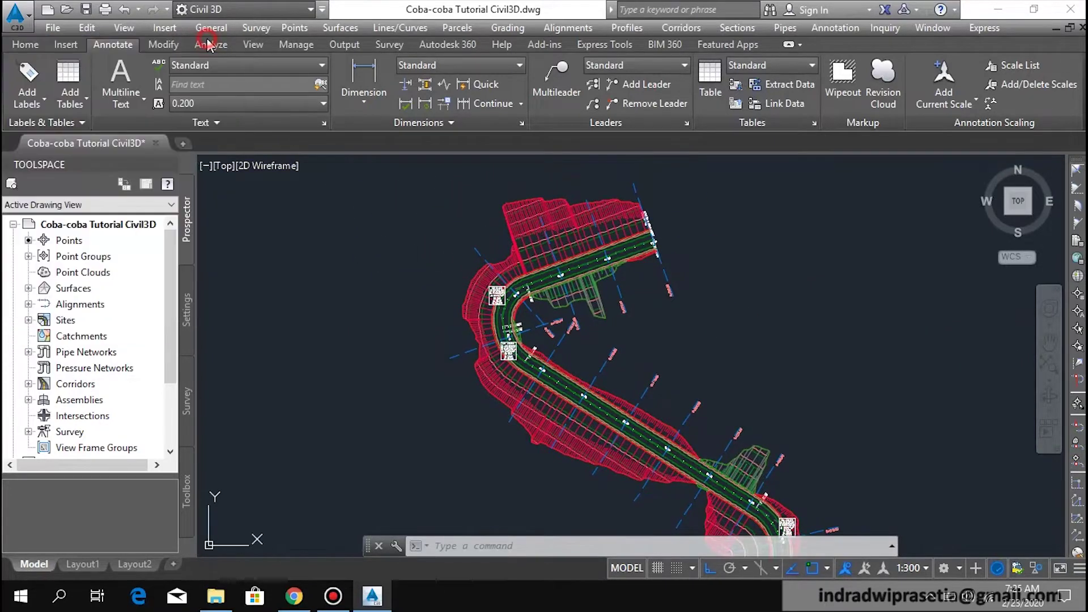
# Change Surface Existing Lapangan's surface style from _No Display to Standard in Surface Properties.
pyautogui.click(28, 288)
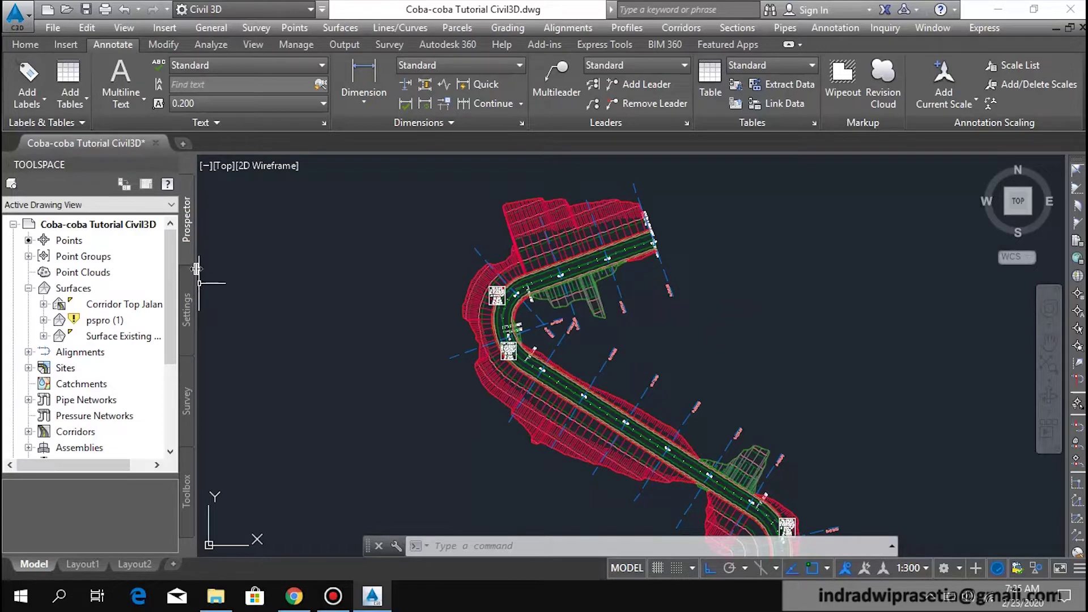
pyautogui.moveTo(219, 261); pyautogui.dragTo(220, 262)
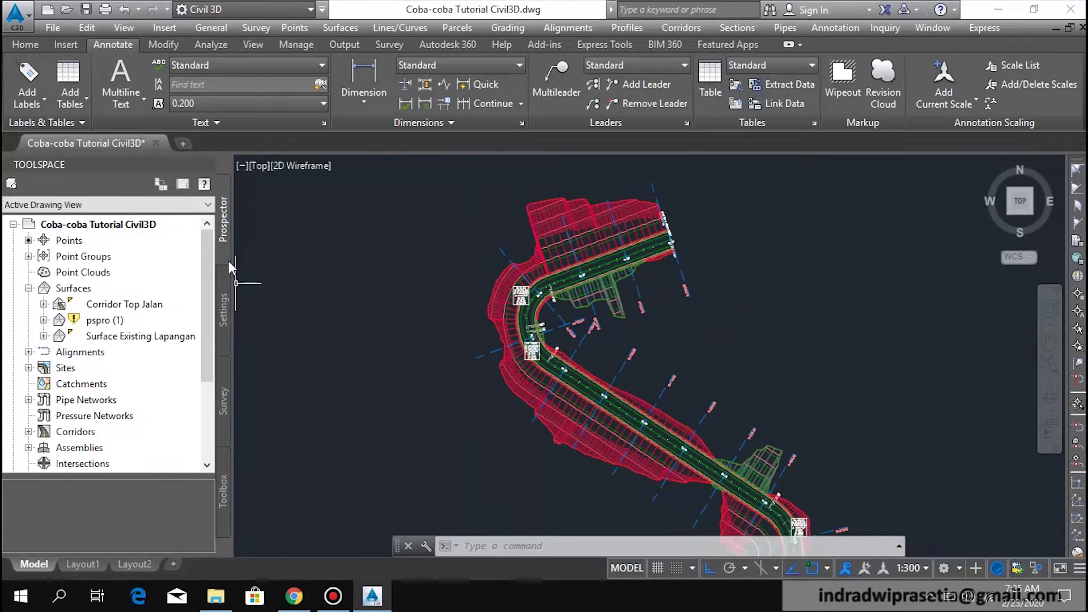
pyautogui.rightClick(129, 339)
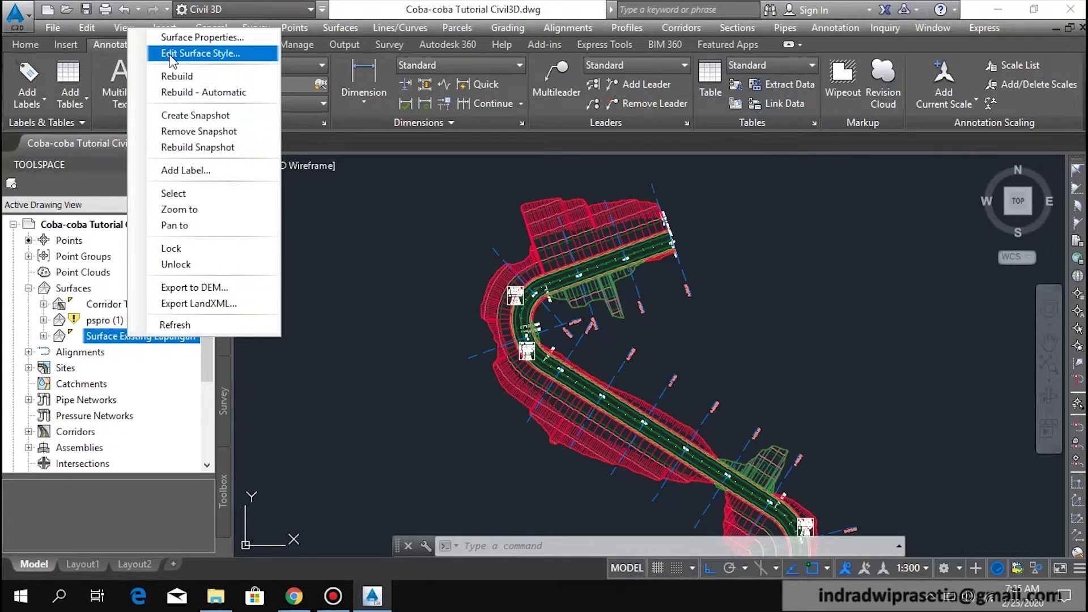
pyautogui.click(170, 37)
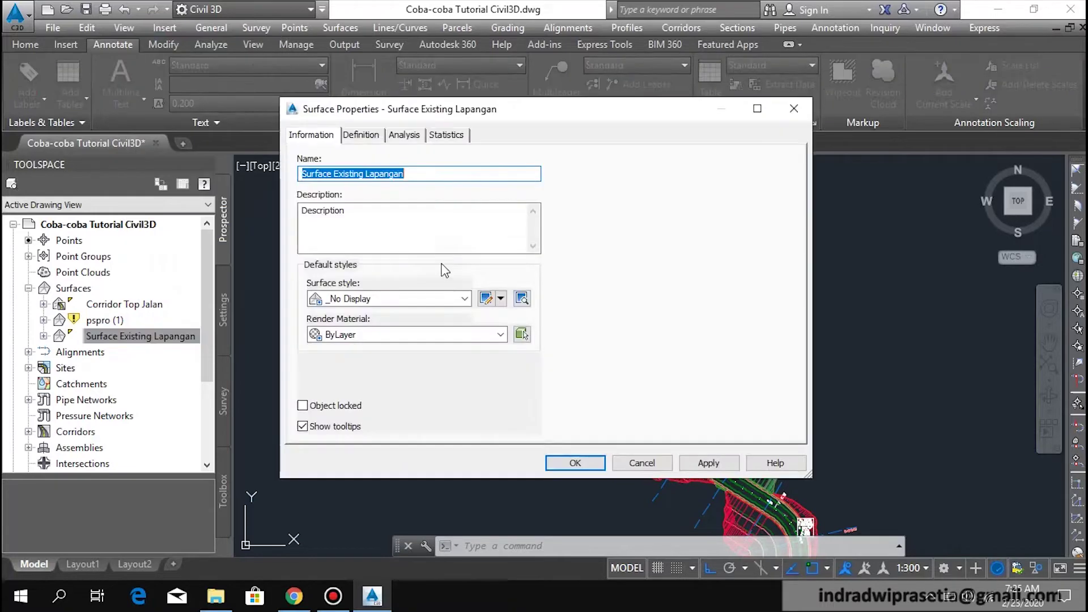
pyautogui.click(432, 299)
pyautogui.scroll(-5, 356, 558)
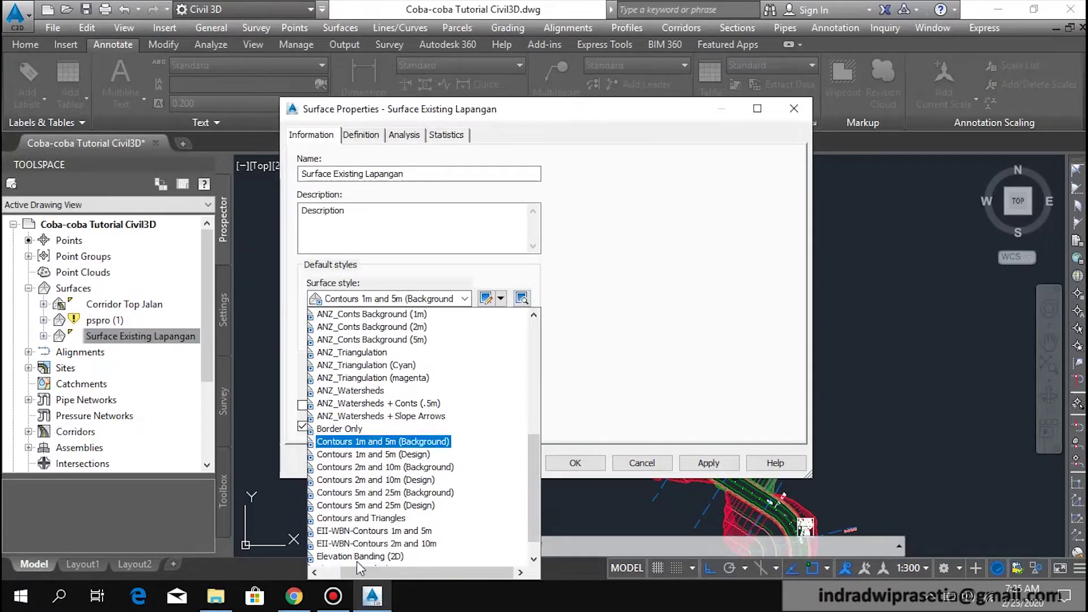
pyautogui.click(356, 558)
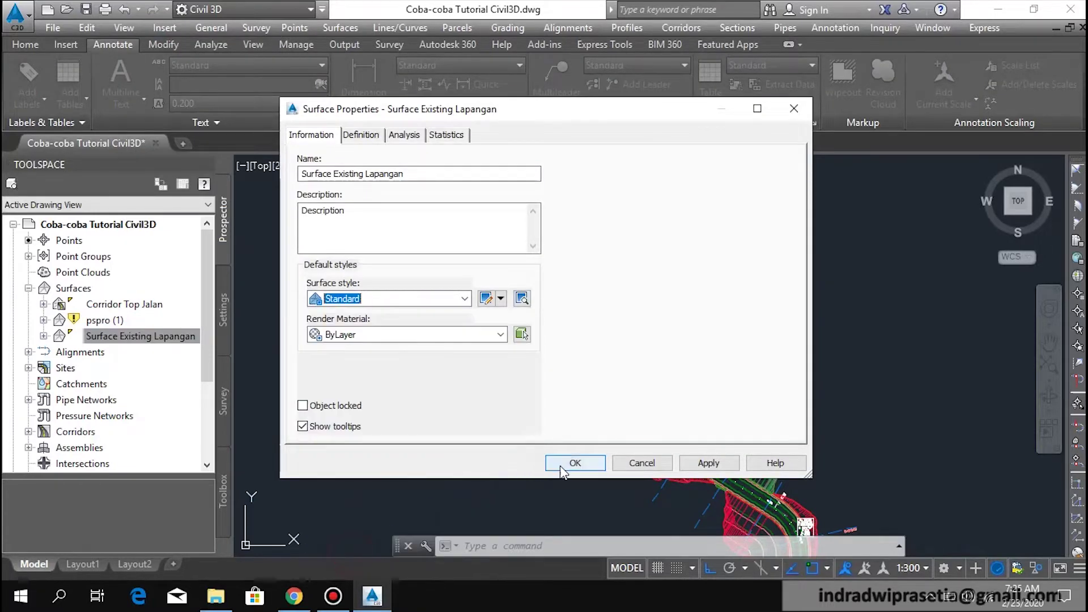
pyautogui.click(557, 464)
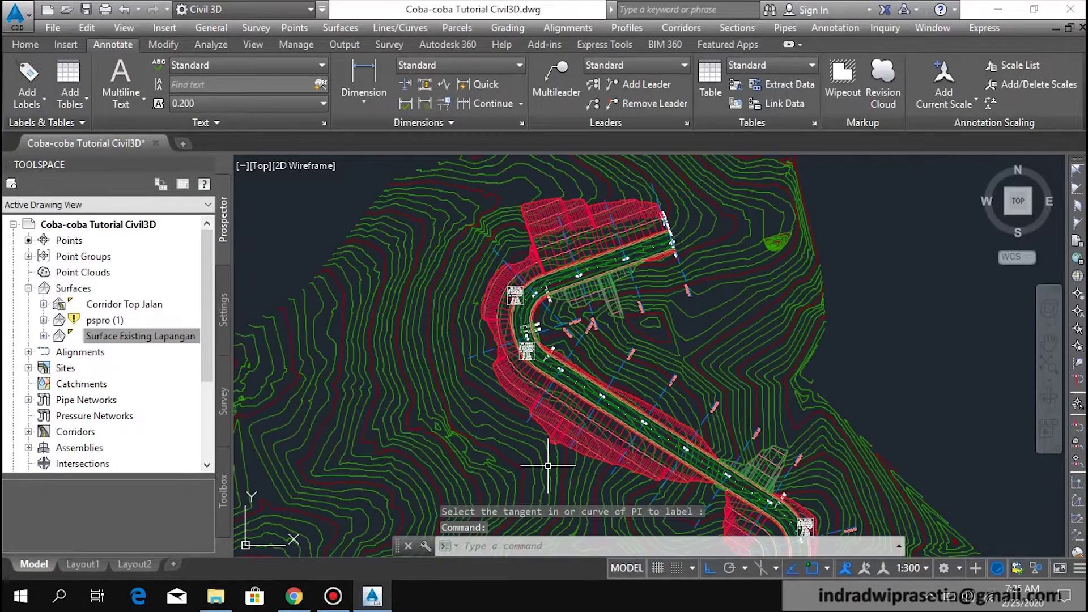
pyautogui.scroll(-3, 551, 381)
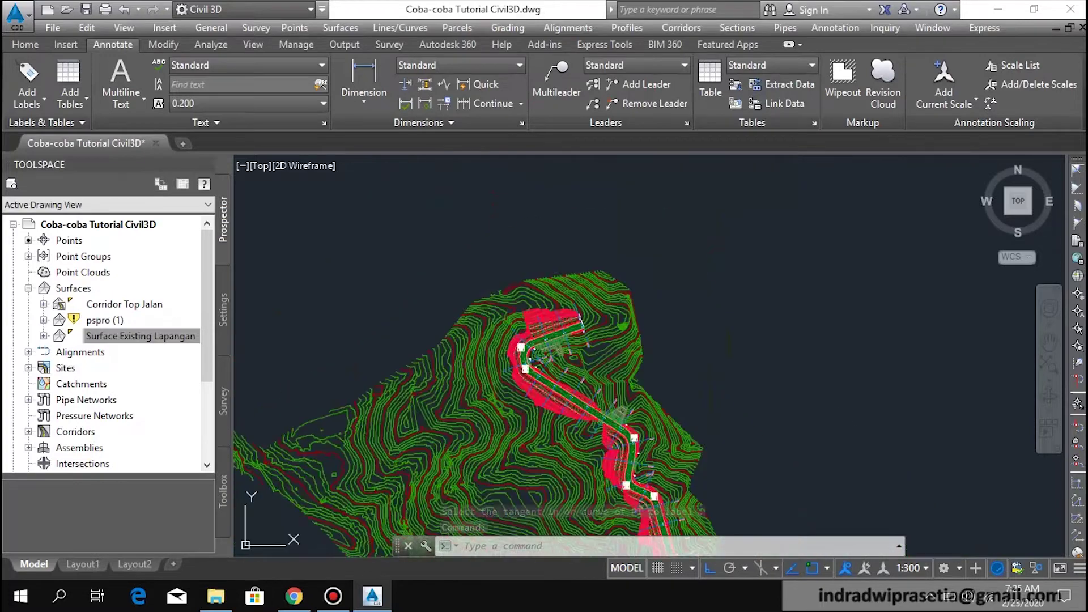
pyautogui.scroll(-3, 511, 386)
pyautogui.scroll(-2, 499, 369)
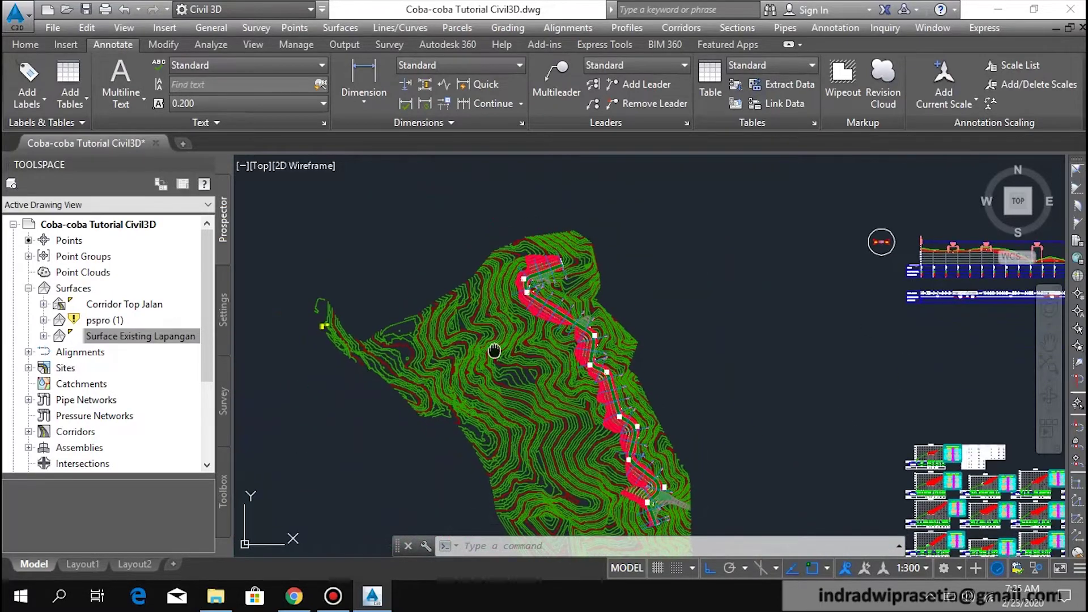
pyautogui.moveTo(494, 350); pyautogui.dragTo(495, 309, button='middle')
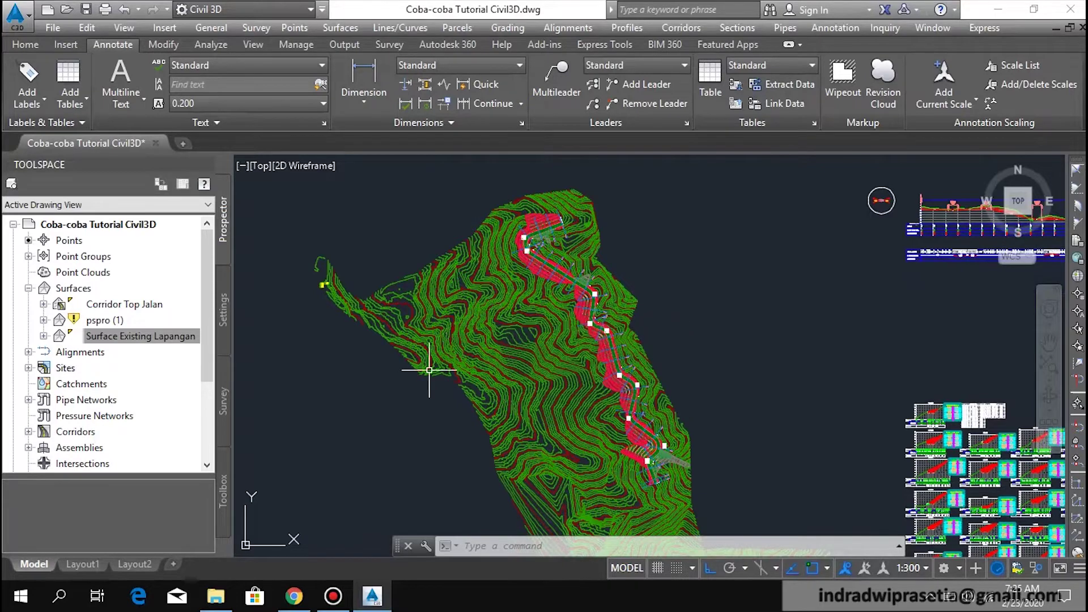
pyautogui.scroll(3, 508, 239)
pyautogui.moveTo(508, 252); pyautogui.dragTo(483, 352, button='middle')
pyautogui.scroll(2, 444, 316)
pyautogui.scroll(2, 444, 317)
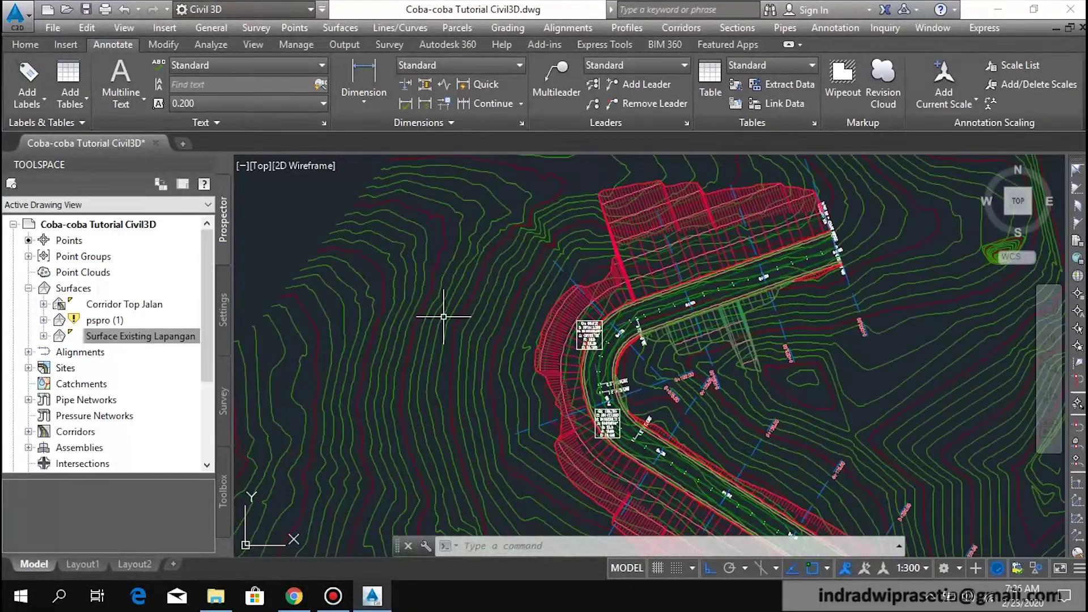
pyautogui.moveTo(444, 317); pyautogui.dragTo(497, 348, button='middle')
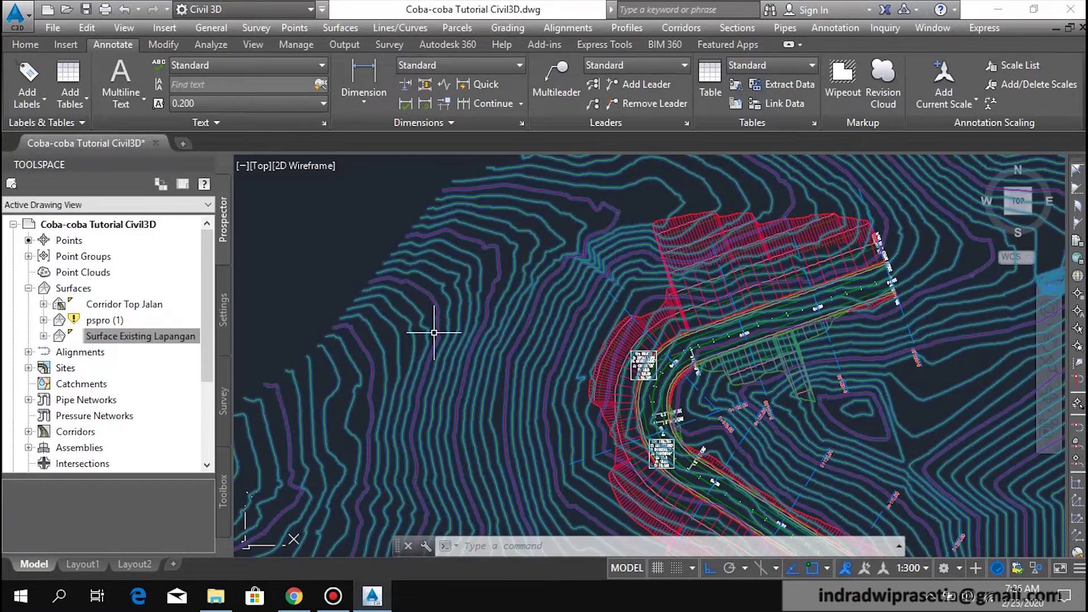
pyautogui.click(433, 336)
pyautogui.press('Escape')
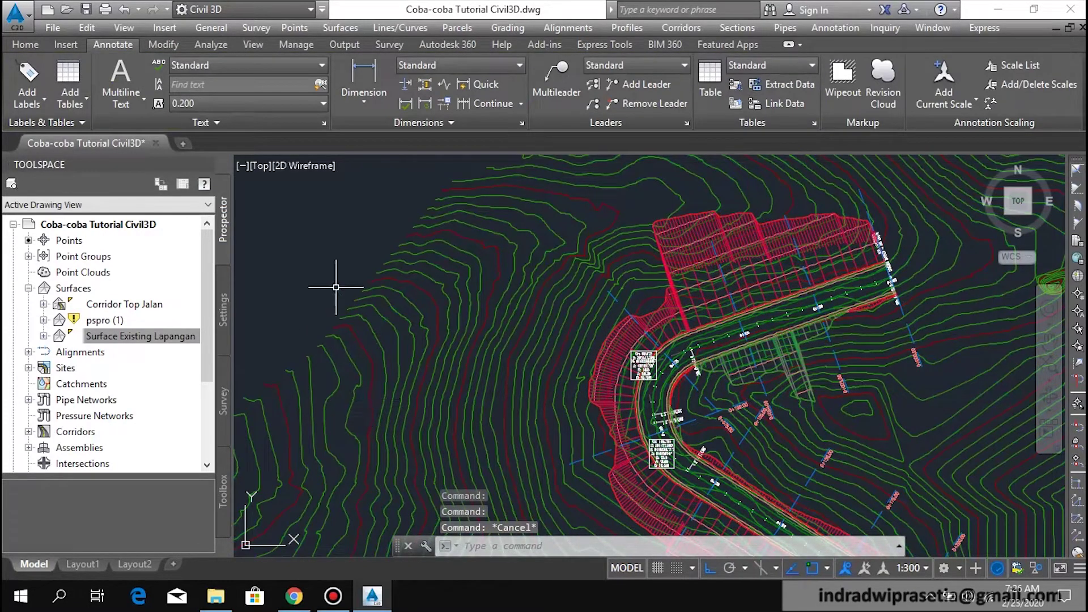
# Set Add Labels to Surface, Contour - Single, using Existing Major and Existing Minor label styles.
pyautogui.click(28, 73)
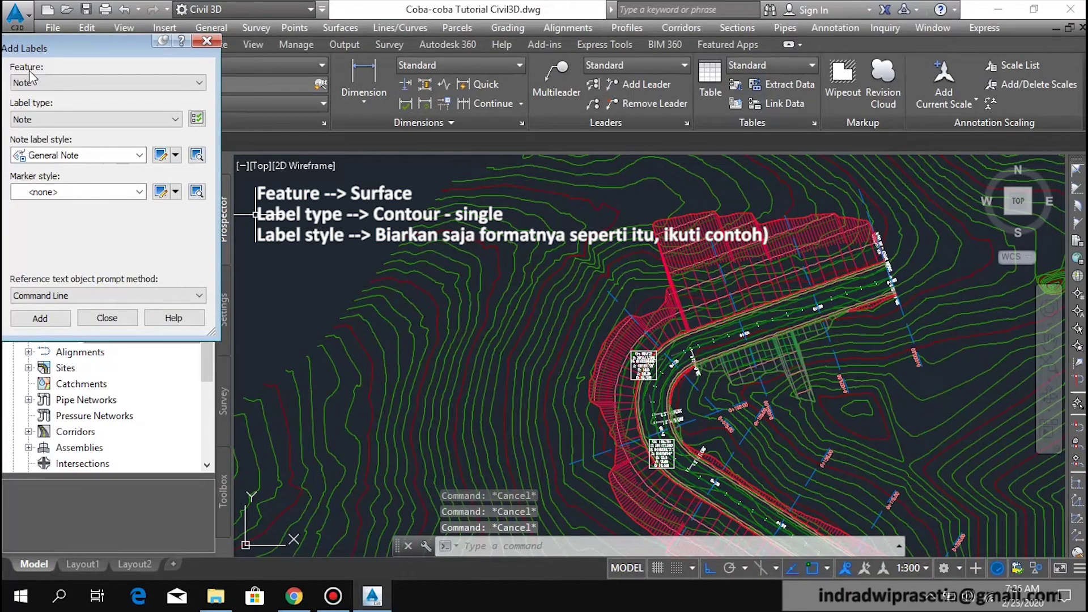
pyautogui.click(54, 86)
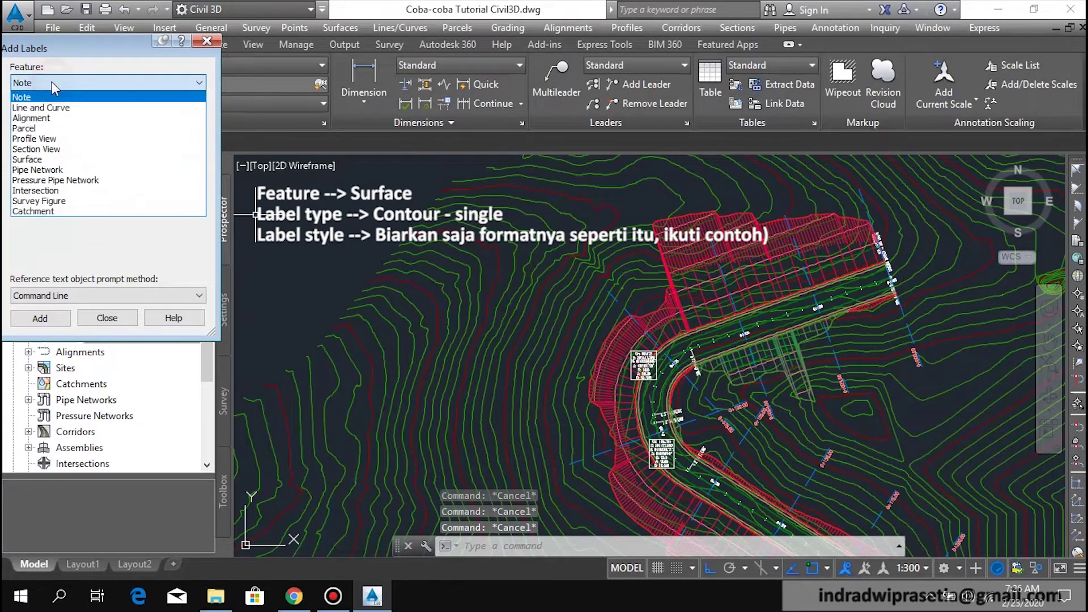
pyautogui.click(41, 160)
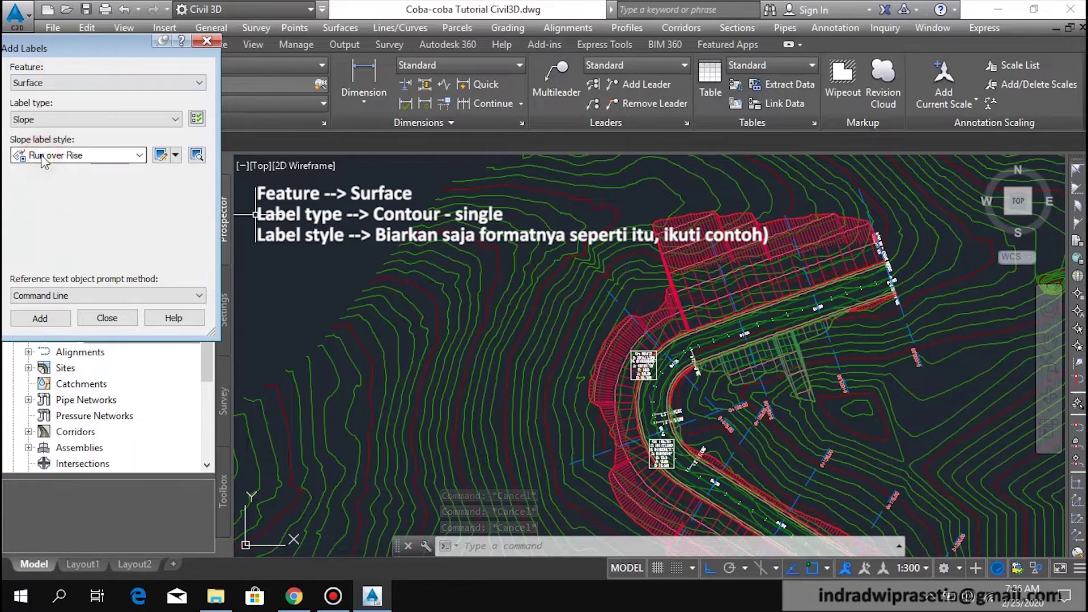
pyautogui.click(56, 117)
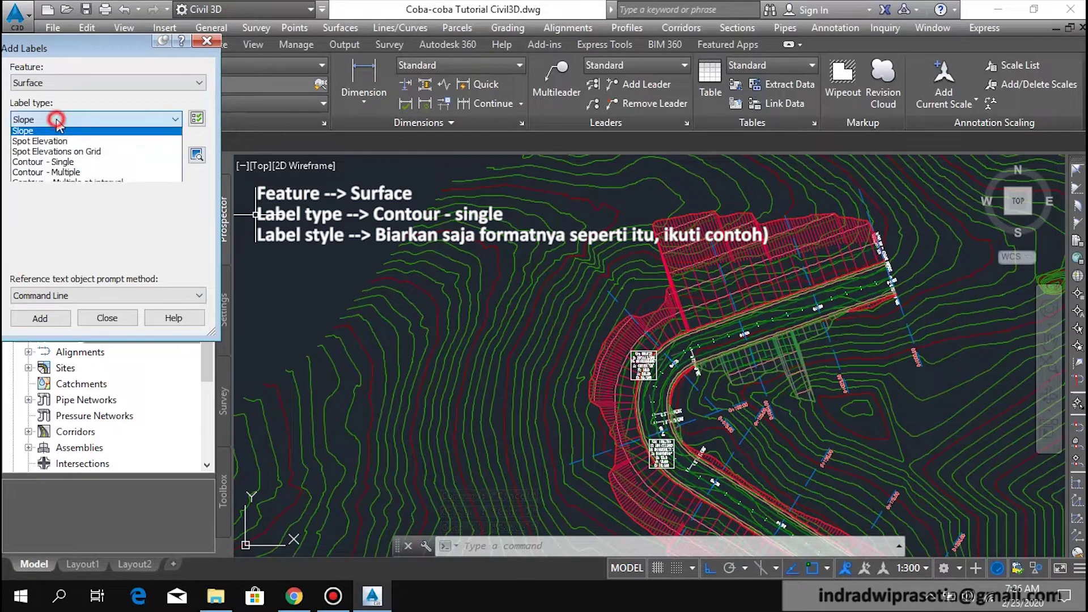
pyautogui.click(59, 166)
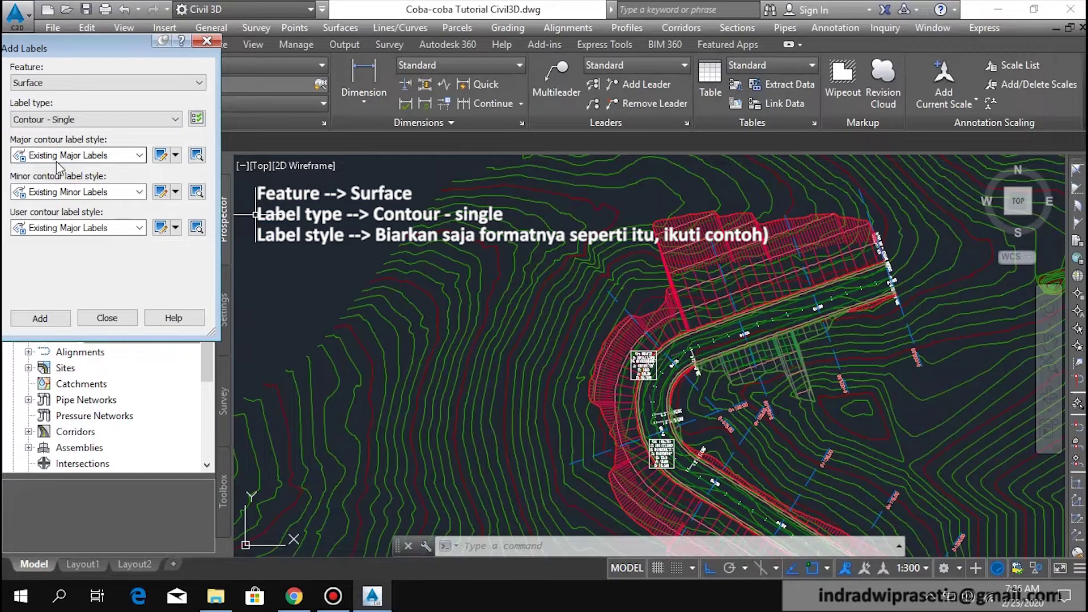
pyautogui.click(88, 158)
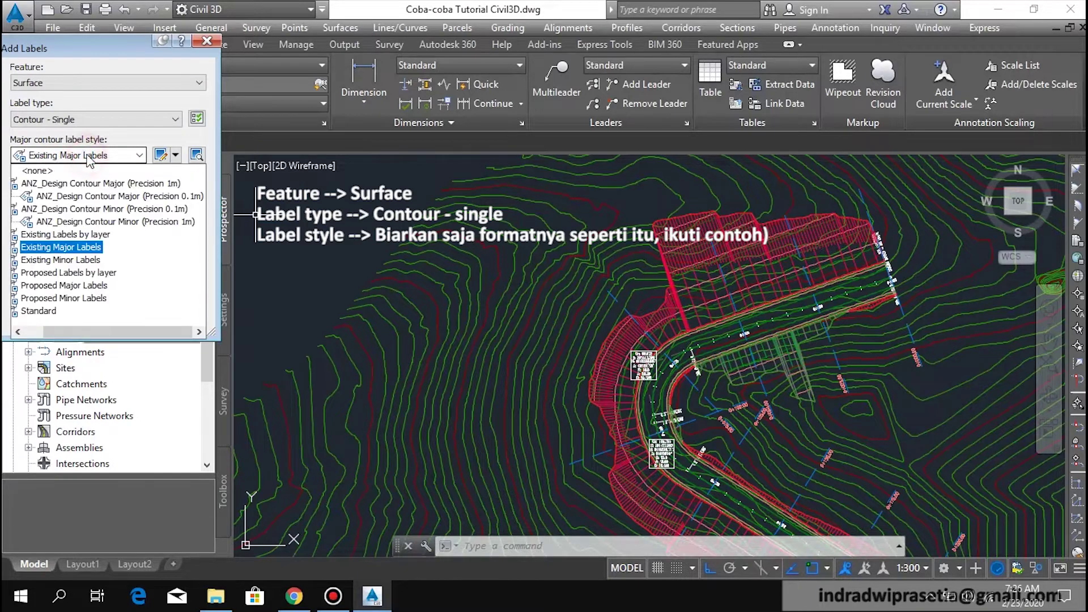
pyautogui.click(84, 249)
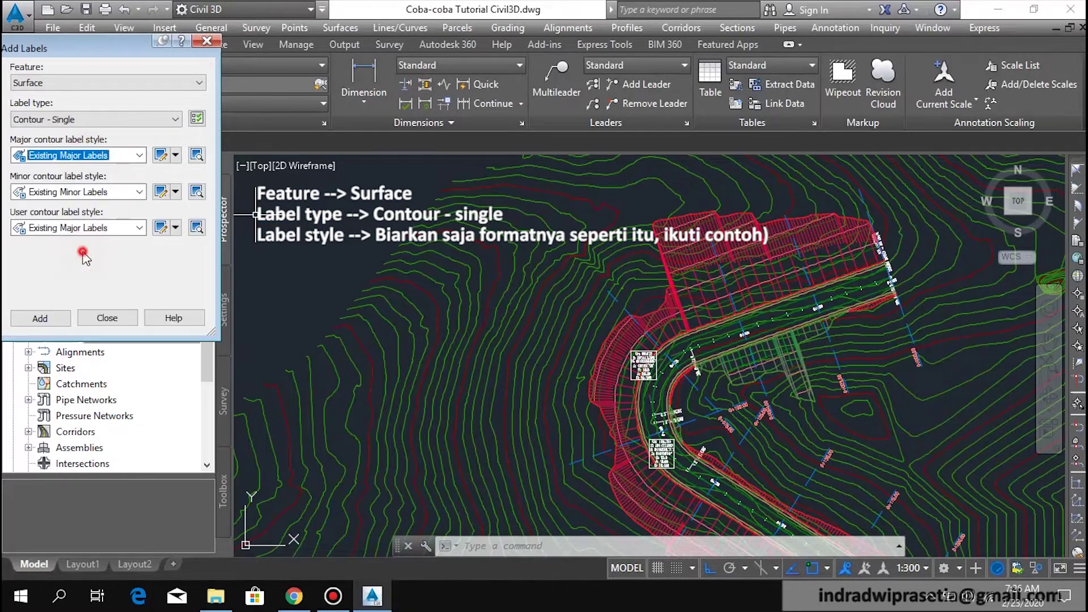
pyautogui.click(95, 194)
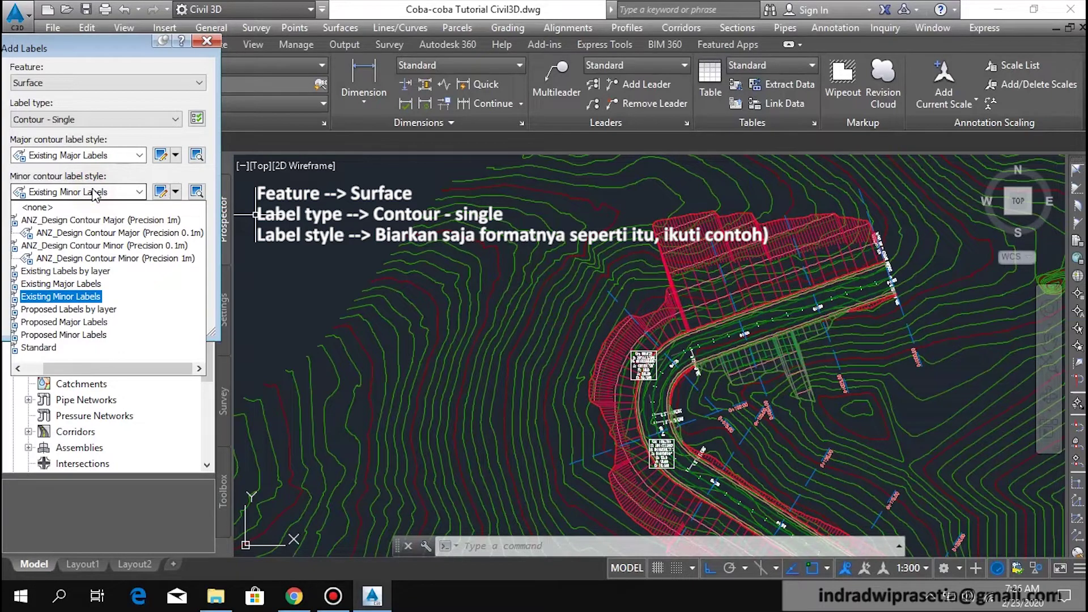
pyautogui.click(95, 194)
pyautogui.click(85, 229)
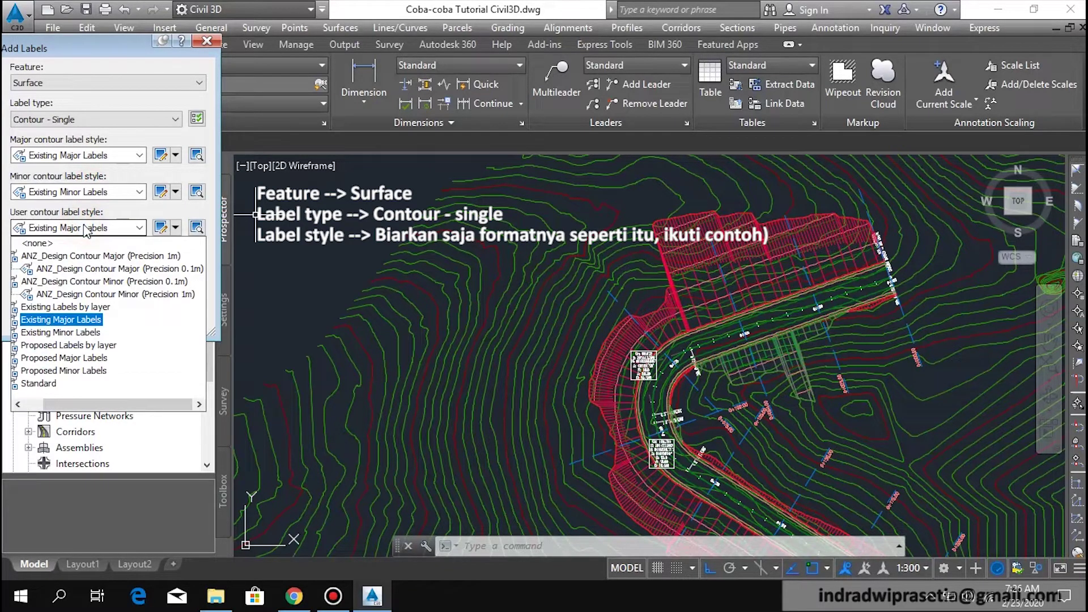
pyautogui.click(85, 229)
# Place single contour labels at 410.00 and 400.00 on the existing ground surface.
pyautogui.click(56, 320)
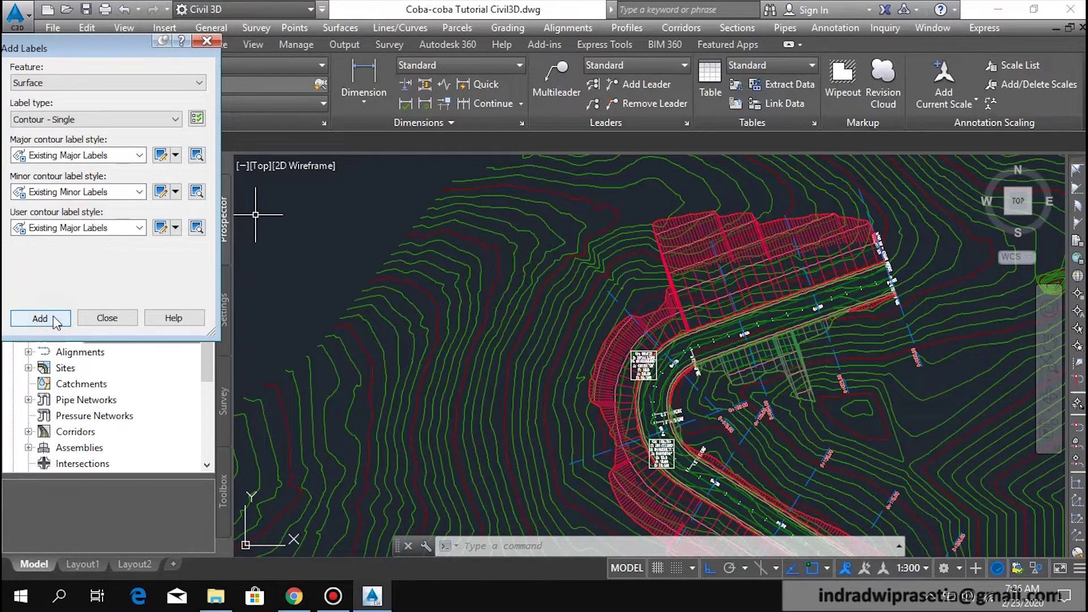
pyautogui.scroll(2, 429, 300)
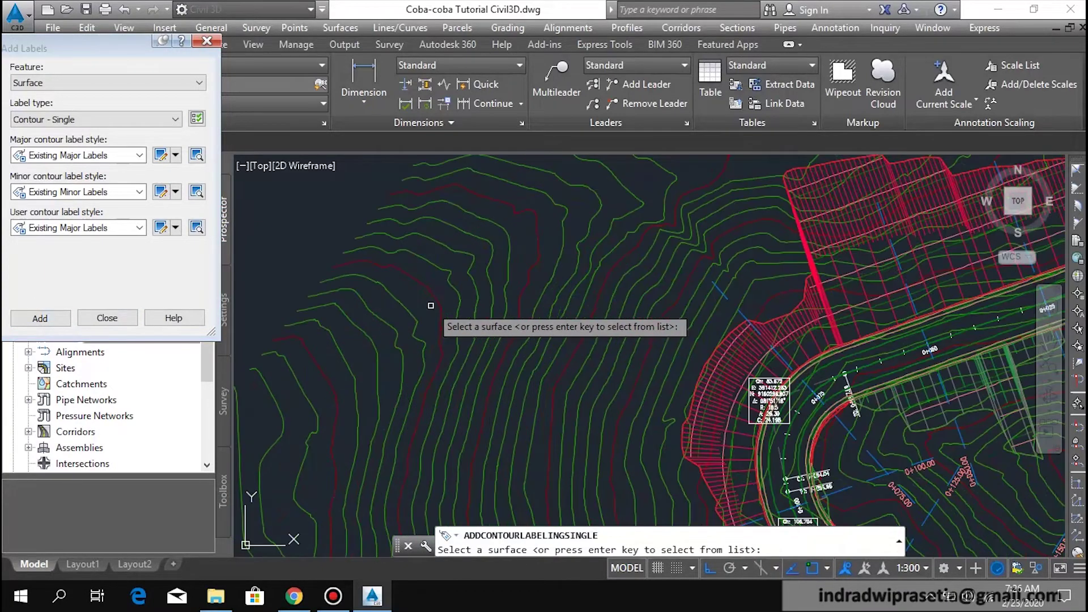
pyautogui.click(435, 299)
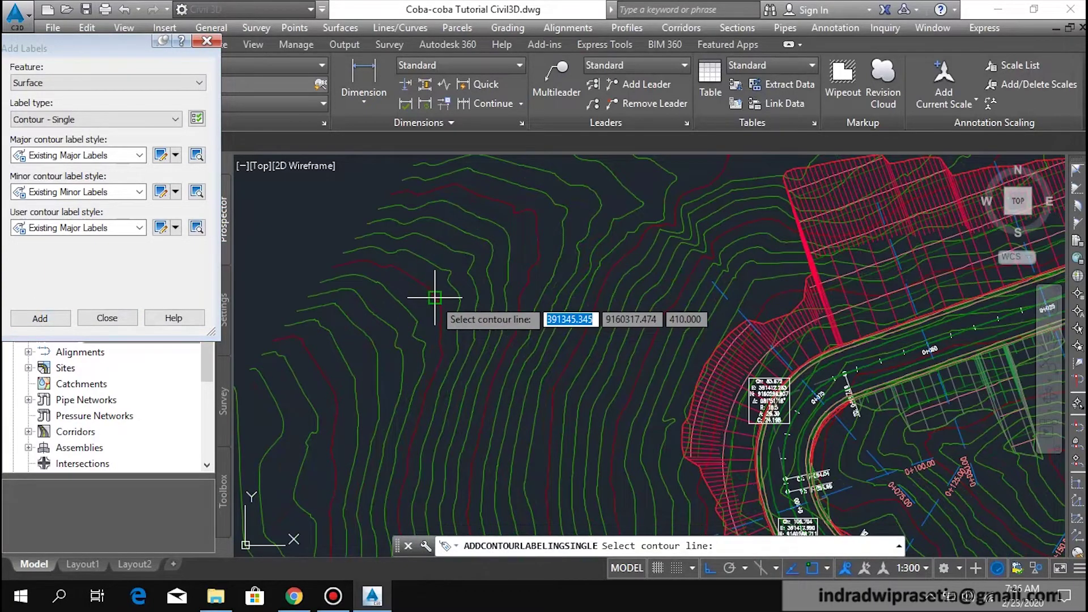
pyautogui.press('Return')
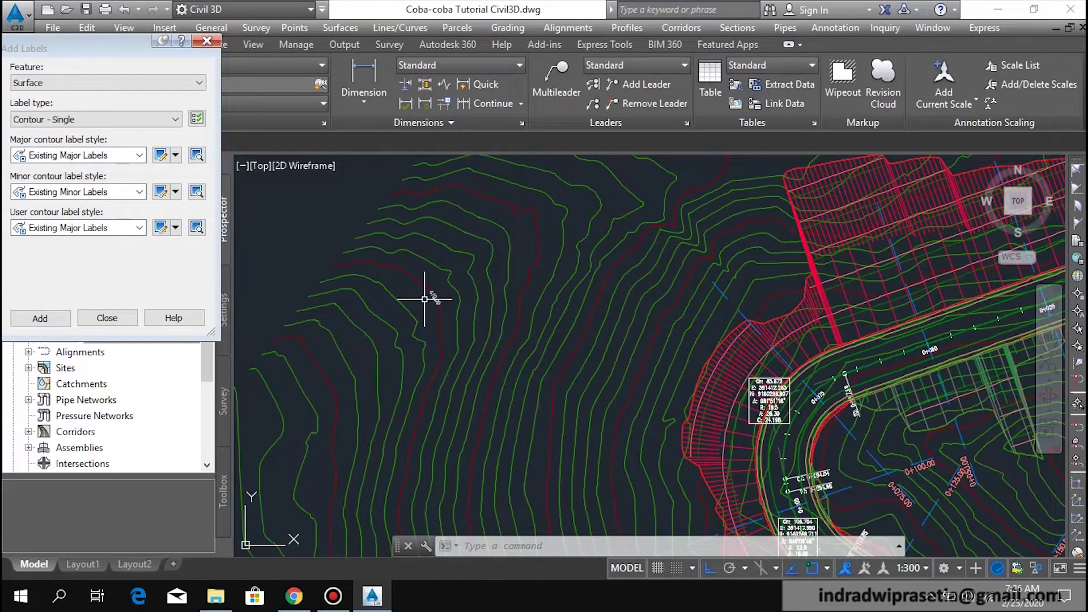
pyautogui.scroll(3, 425, 291)
pyautogui.scroll(2, 426, 291)
pyautogui.scroll(2, 397, 266)
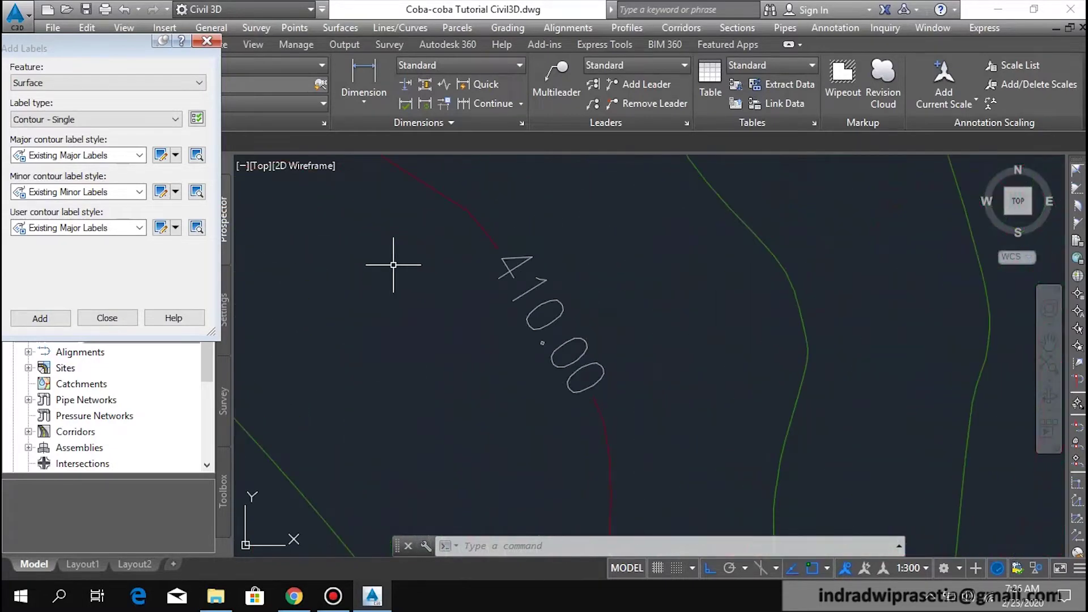
pyautogui.scroll(-2, 393, 264)
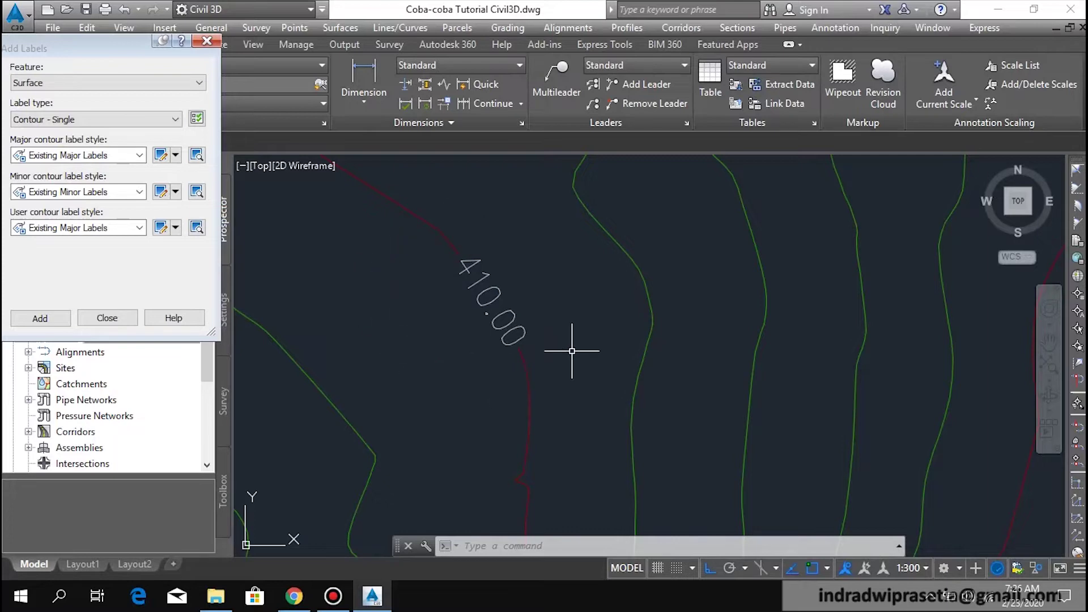
pyautogui.scroll(-2, 437, 255)
pyautogui.scroll(-2, 503, 348)
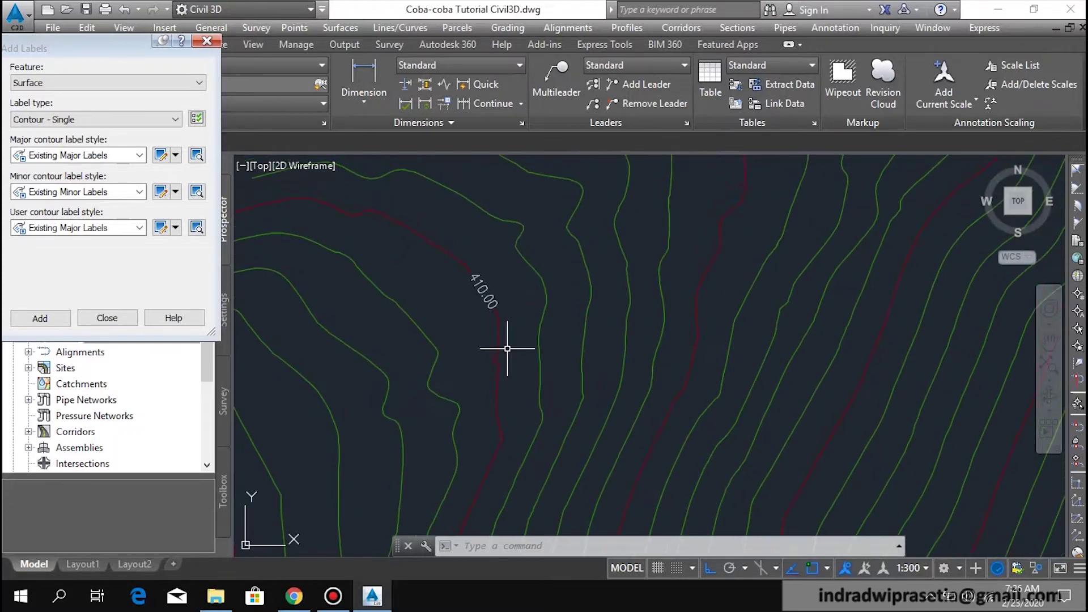
pyautogui.click(40, 318)
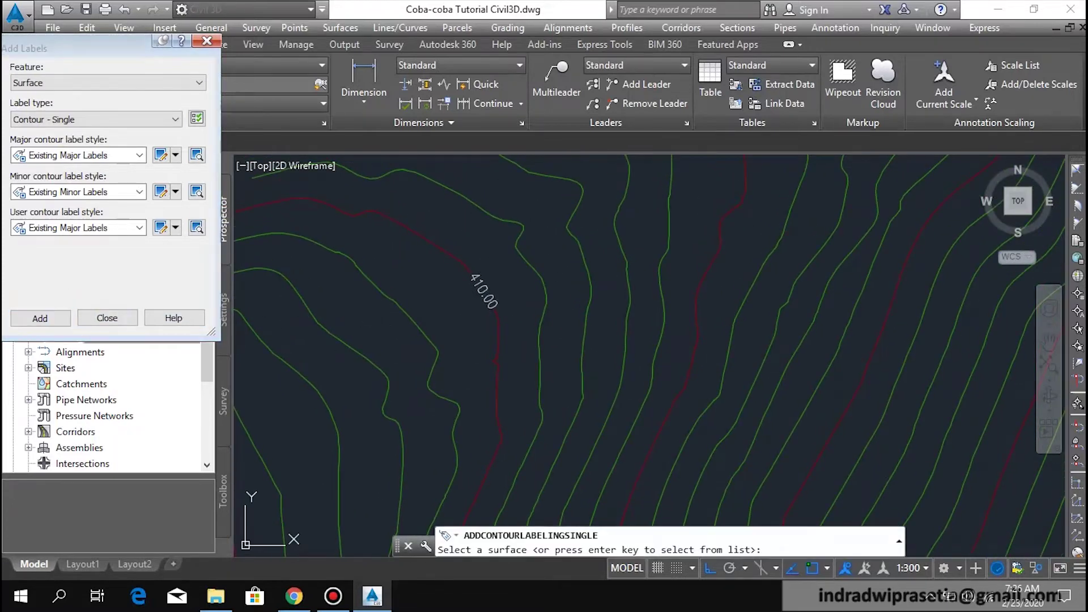
pyautogui.scroll(-3, 334, 235)
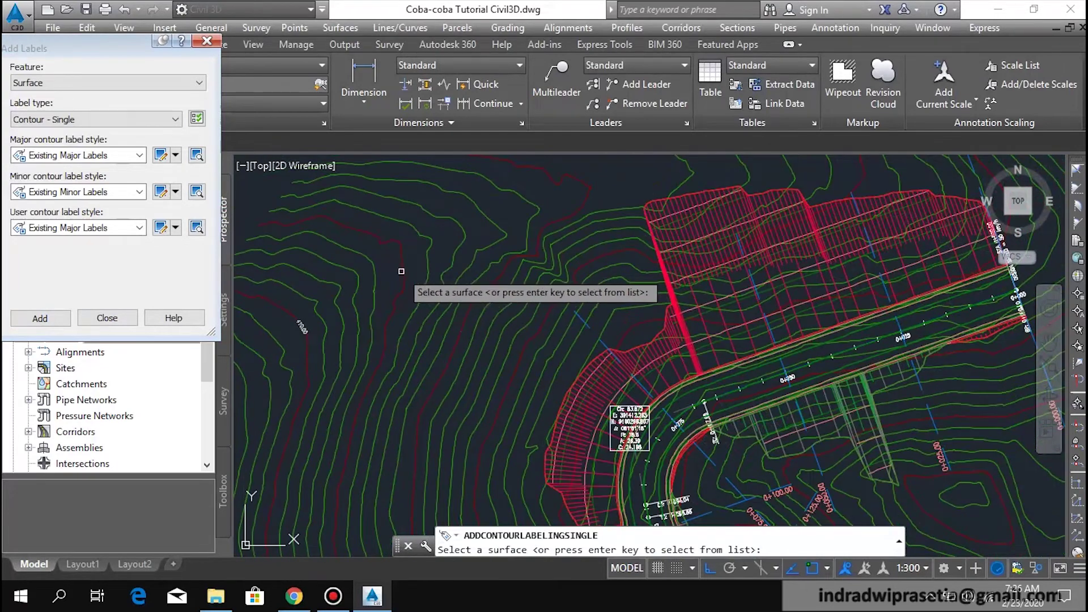
pyautogui.click(402, 271)
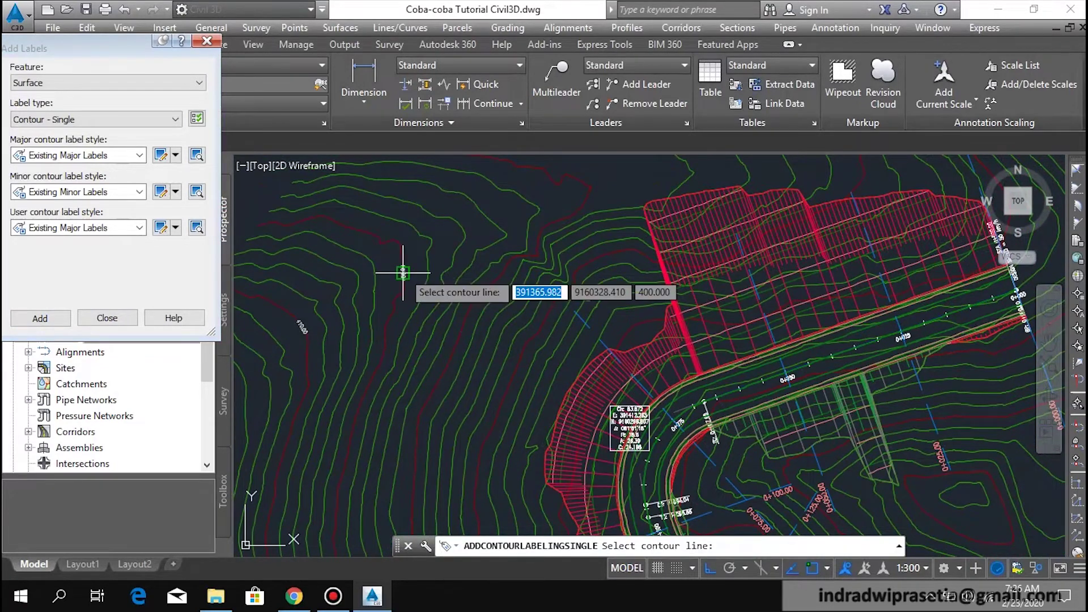
pyautogui.click(403, 272)
pyautogui.press('Return')
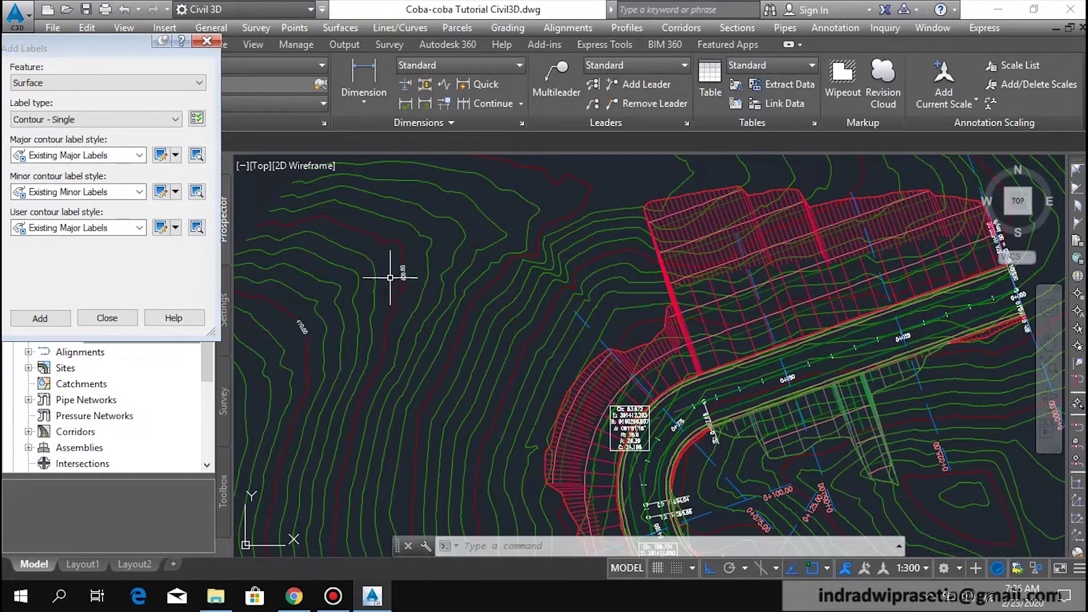
pyautogui.scroll(5, 396, 275)
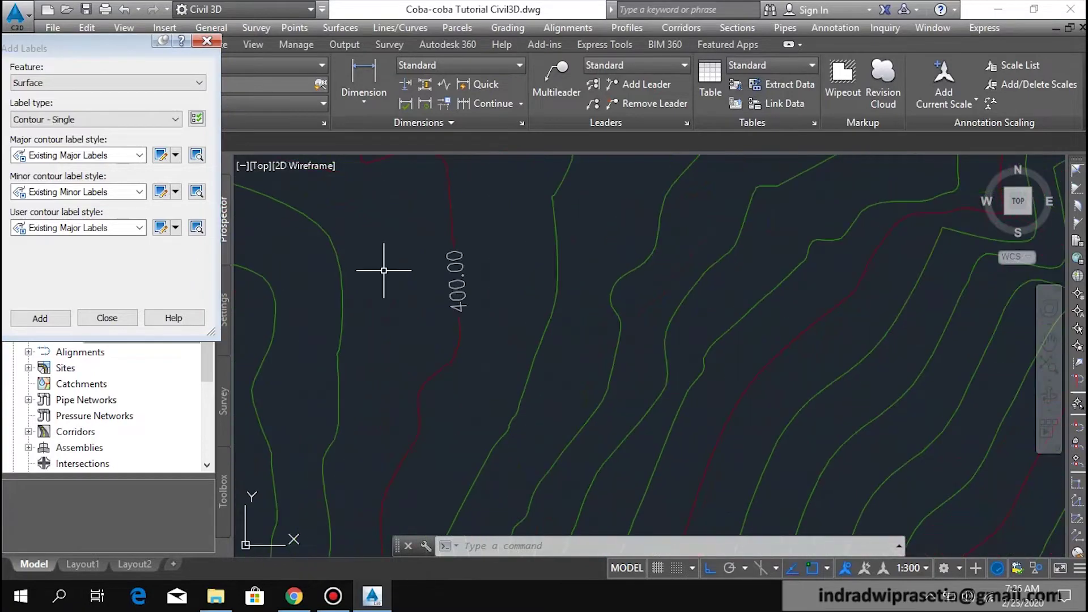
# Label the red major contours above the corridor at 380.00, 370.00 and 360.00.
pyautogui.click(40, 318)
pyautogui.scroll(-4, 317, 351)
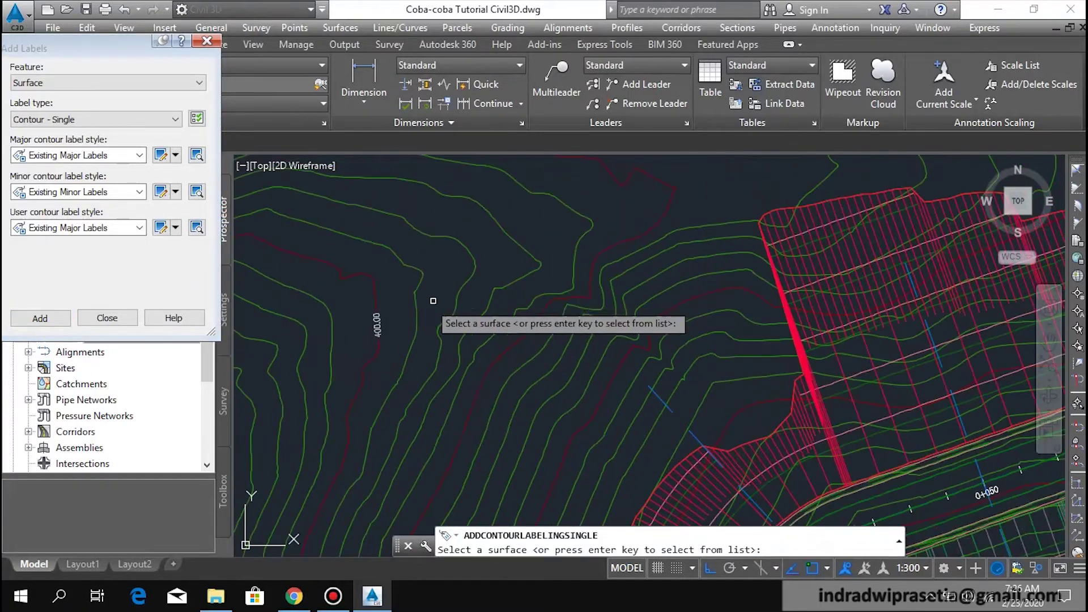
pyautogui.click(661, 213)
pyautogui.scroll(-3, 661, 215)
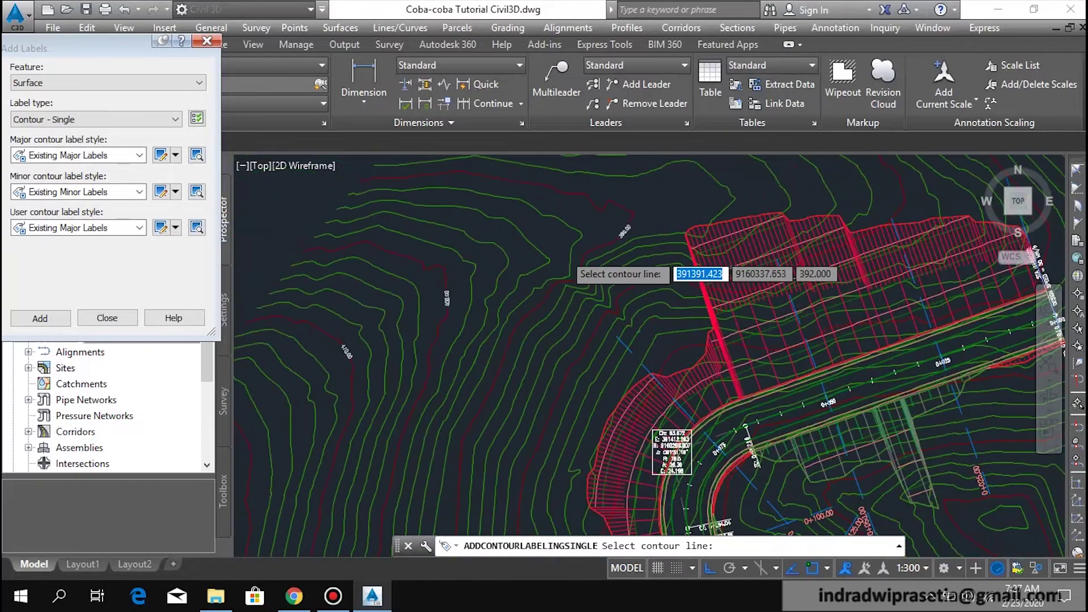
pyautogui.scroll(-2, 720, 227)
pyautogui.moveTo(709, 227); pyautogui.dragTo(535, 279, button='middle')
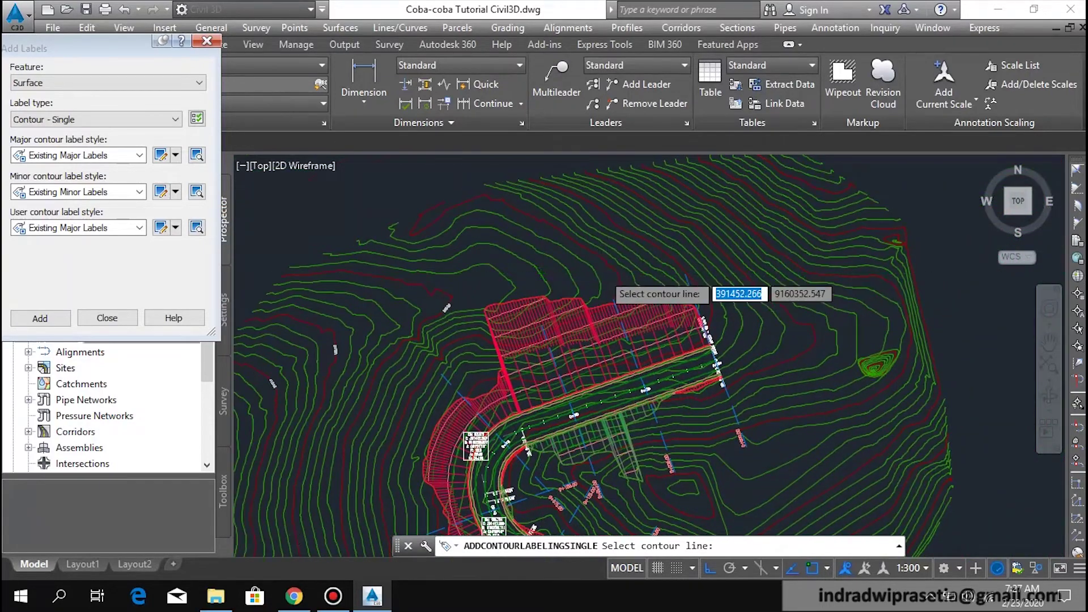
pyautogui.scroll(5, 566, 284)
pyautogui.click(645, 277)
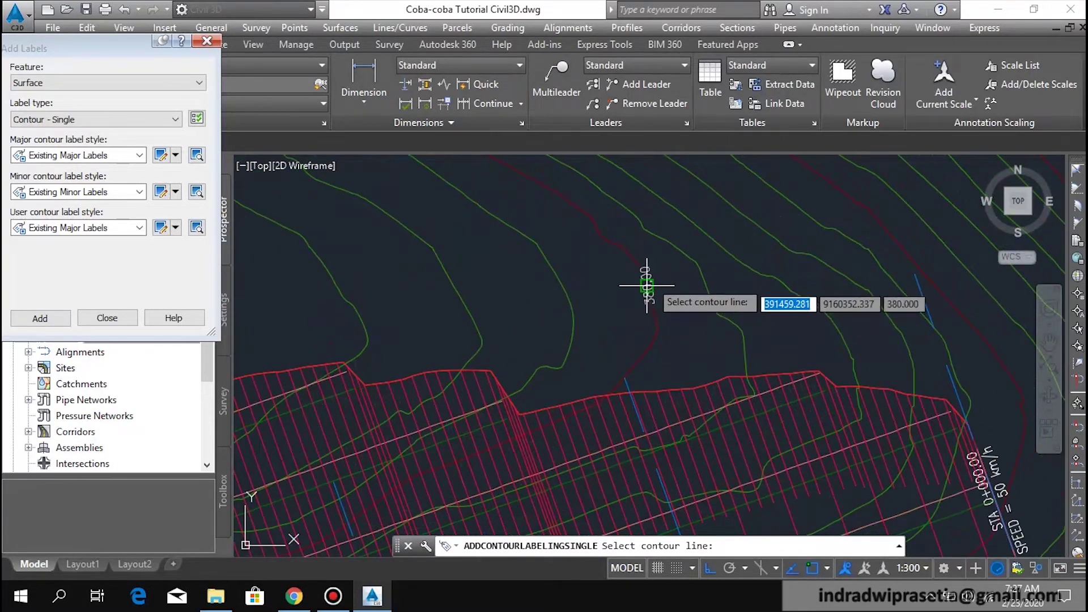
pyautogui.scroll(-3, 636, 279)
pyautogui.scroll(2, 539, 297)
pyautogui.scroll(2, 566, 289)
pyautogui.click(597, 288)
pyautogui.click(796, 253)
# Label the next lower major contours at 350.00, 340.00 and 330.00, then end labelling.
pyautogui.moveTo(794, 284); pyautogui.dragTo(488, 355, button='middle')
pyautogui.click(652, 286)
pyautogui.scroll(-2, 595, 316)
pyautogui.scroll(3, 748, 265)
pyautogui.click(712, 243)
pyautogui.moveTo(668, 287); pyautogui.dragTo(552, 480, button='middle')
pyautogui.click(678, 199)
pyautogui.press('Return')
pyautogui.scroll(-5, 644, 277)
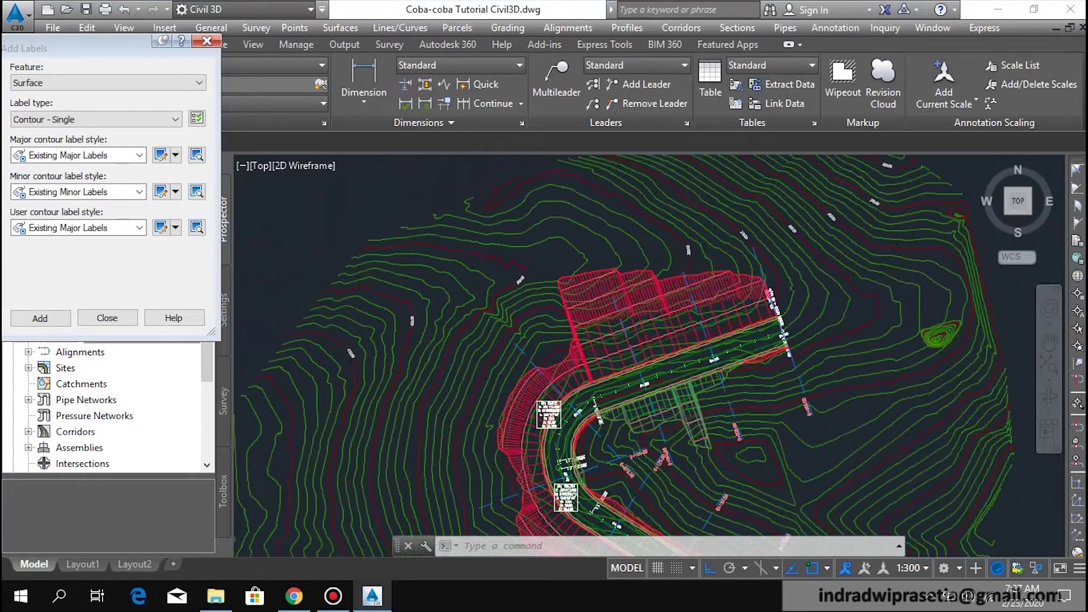
# Zoom and pan over the 410.00, 400.00 and 390.00 contour labels to check them.
pyautogui.scroll(5, 381, 319)
pyautogui.scroll(3, 397, 365)
pyautogui.scroll(-3, 389, 359)
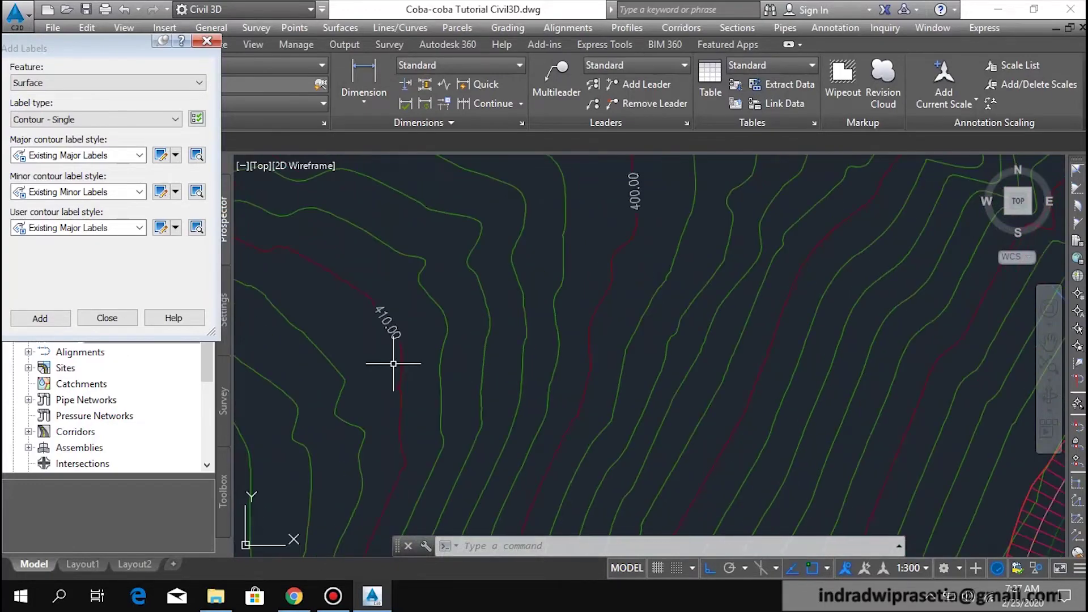
pyautogui.moveTo(530, 267); pyautogui.dragTo(513, 355, button='middle')
pyautogui.scroll(2, 550, 340)
pyautogui.scroll(2, 550, 341)
pyautogui.scroll(-1, 550, 340)
pyautogui.scroll(-3, 550, 340)
pyautogui.moveTo(623, 316); pyautogui.dragTo(275, 450, button='middle')
pyautogui.scroll(2, 544, 364)
pyautogui.scroll(2, 550, 352)
pyautogui.scroll(1, 565, 337)
pyautogui.scroll(-2, 565, 337)
pyautogui.scroll(-3, 527, 351)
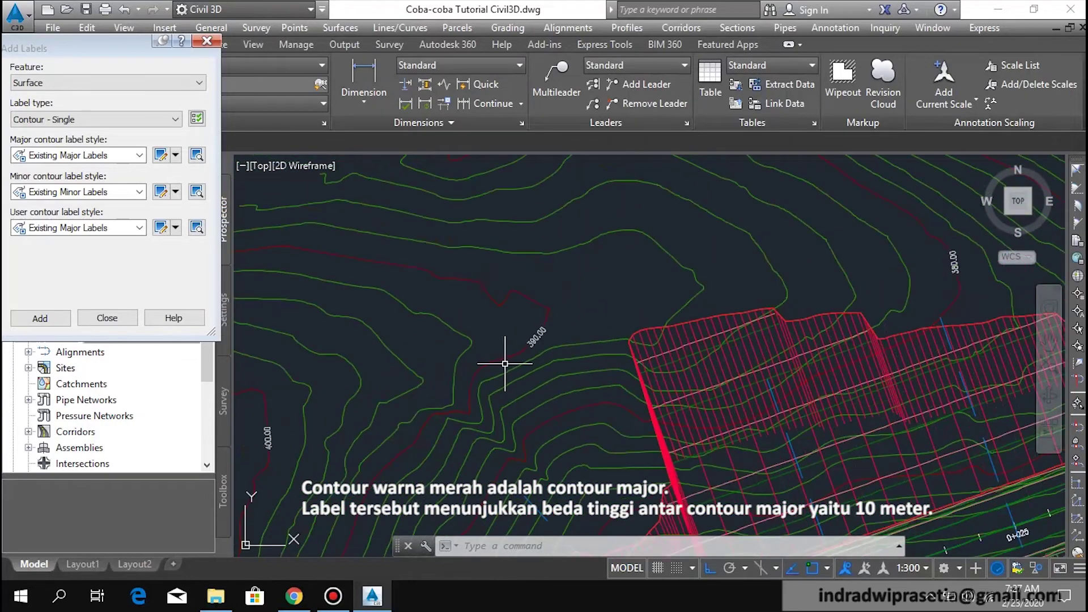
pyautogui.scroll(1, 787, 310)
pyautogui.scroll(2, 737, 314)
pyautogui.scroll(2, 683, 317)
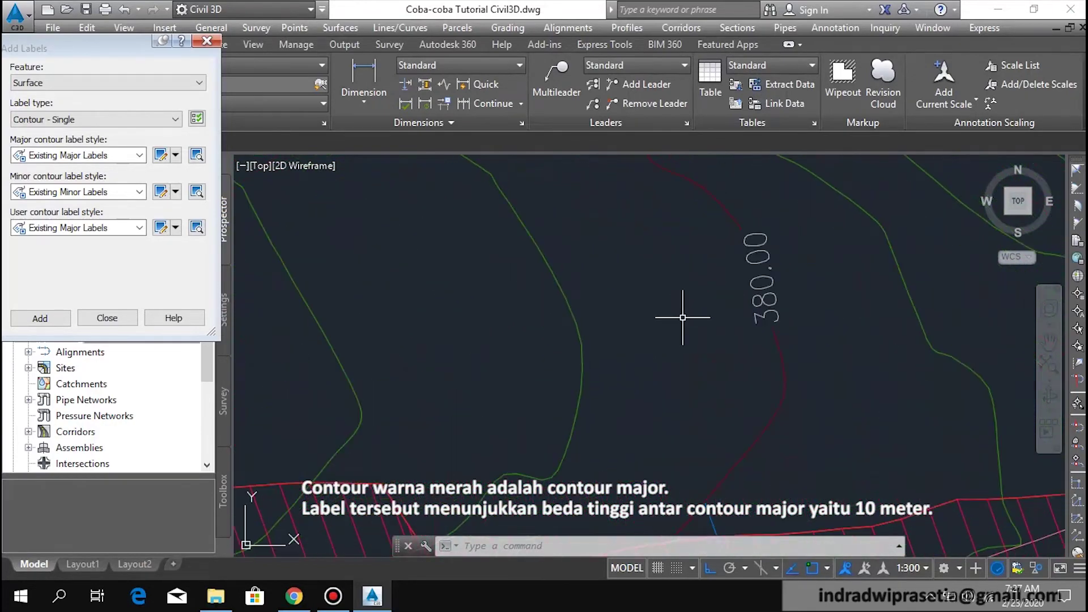
pyautogui.scroll(-2, 680, 319)
pyautogui.scroll(-3, 783, 304)
pyautogui.scroll(4, 781, 300)
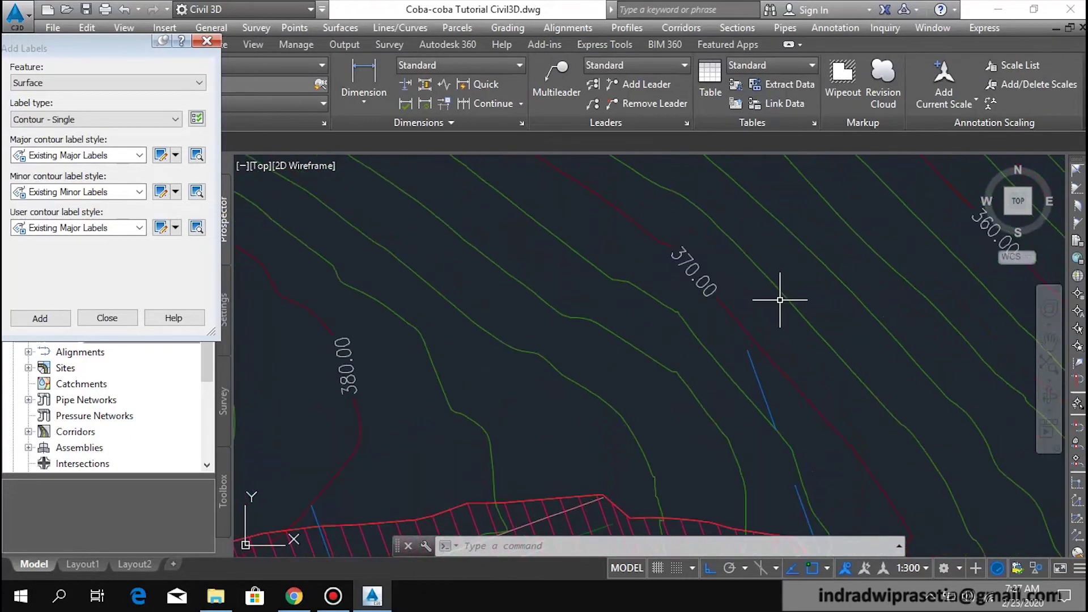
pyautogui.scroll(-2, 782, 301)
# Check the 370.00 to 330.00 labels downslope, then start another single contour label.
pyautogui.moveTo(765, 306); pyautogui.dragTo(401, 388, button='middle')
pyautogui.scroll(2, 402, 389)
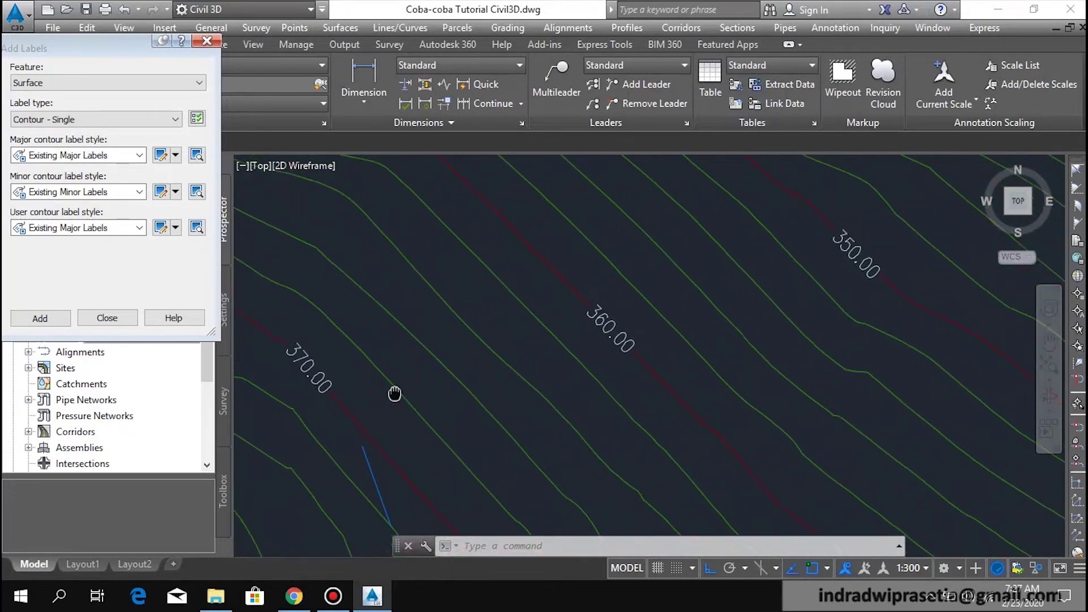
pyautogui.moveTo(782, 321); pyautogui.dragTo(369, 418, button='middle')
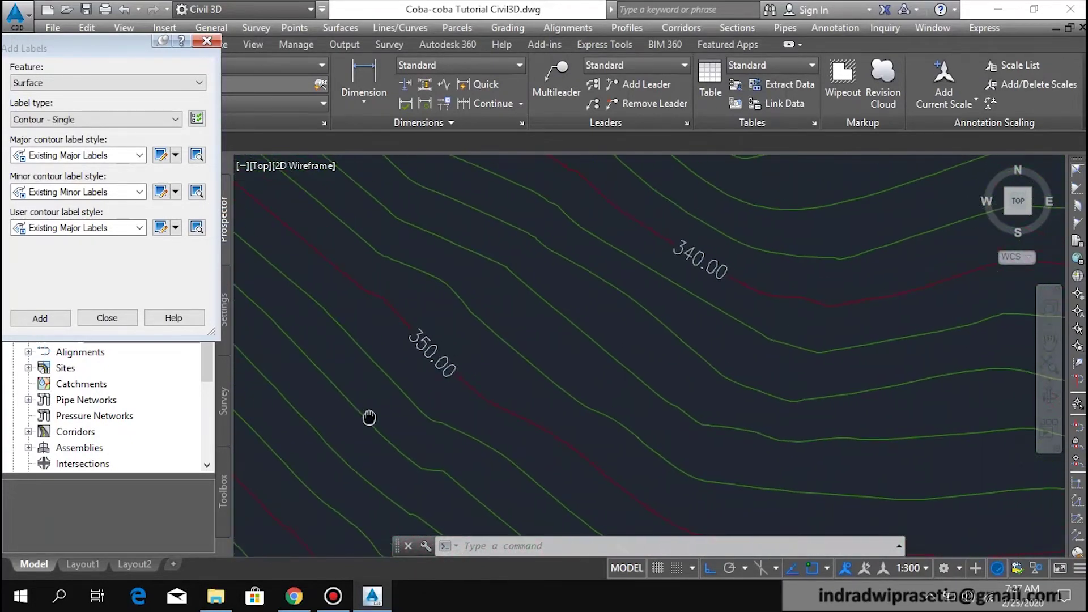
pyautogui.moveTo(807, 310)
pyautogui.mouseDown(button='middle')
pyautogui.moveTo(702, 393)
pyautogui.moveTo(507, 479)
pyautogui.mouseUp(button='middle')
pyautogui.moveTo(574, 324); pyautogui.dragTo(663, 464, button='middle')
pyautogui.scroll(-3, 692, 267)
pyautogui.scroll(-3, 650, 280)
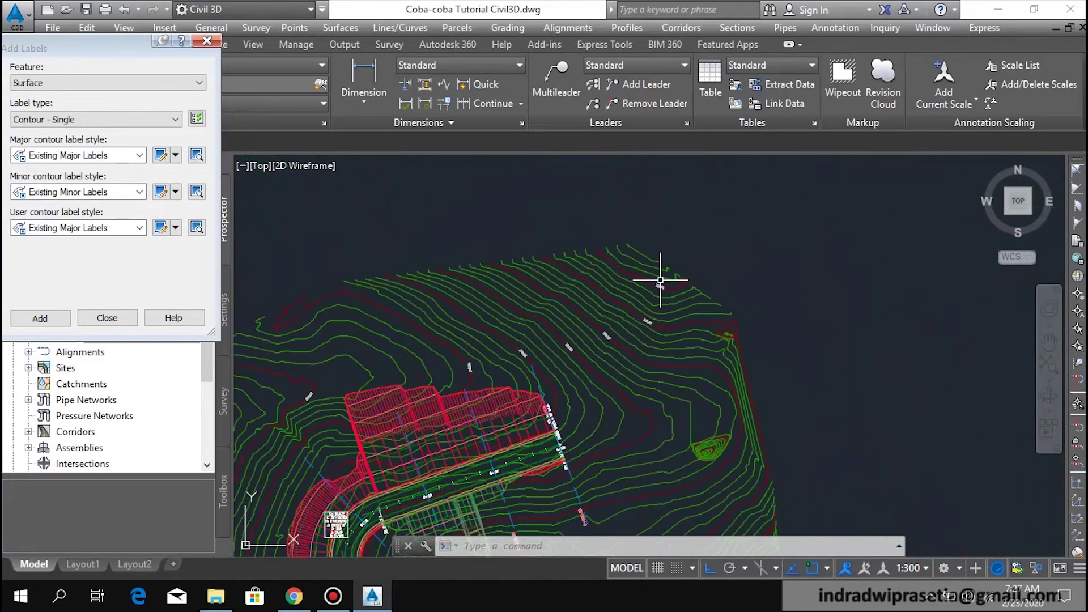
pyautogui.scroll(-3, 607, 377)
pyautogui.moveTo(607, 376); pyautogui.dragTo(669, 263, button='middle')
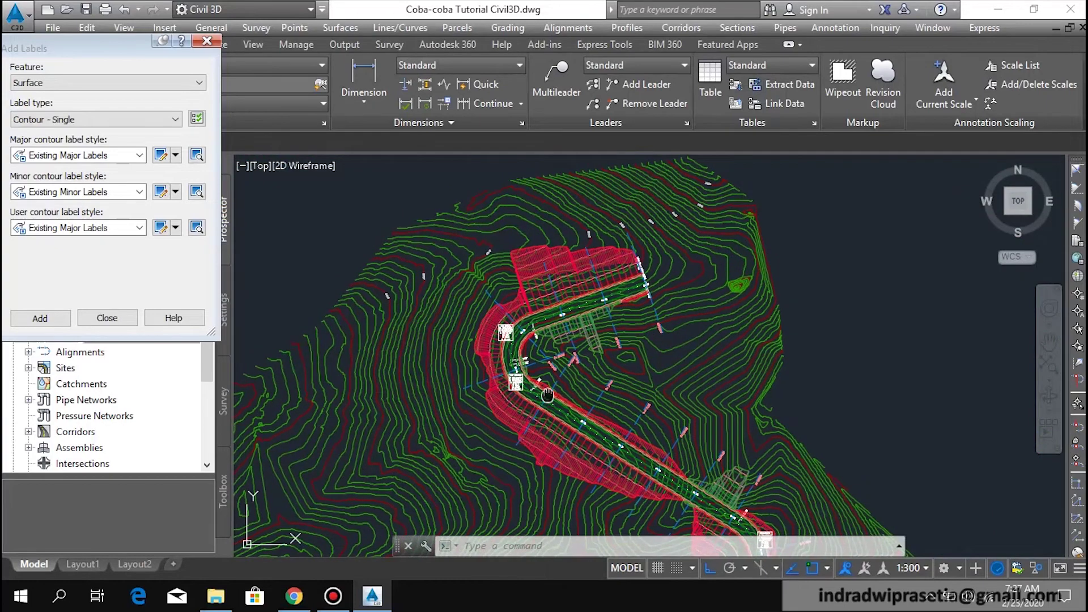
pyautogui.moveTo(535, 354); pyautogui.dragTo(564, 306, button='middle')
pyautogui.click(40, 318)
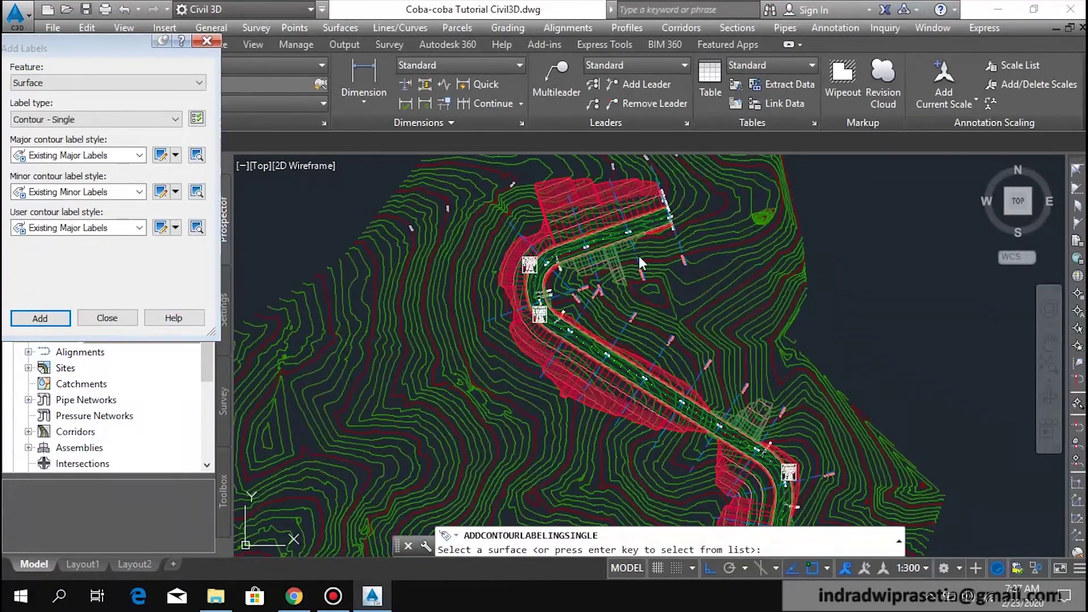
# Label the major contours beside the lower corridor at 340.00, 330.00 and 320.00.
pyautogui.scroll(2, 675, 320)
pyautogui.scroll(3, 675, 323)
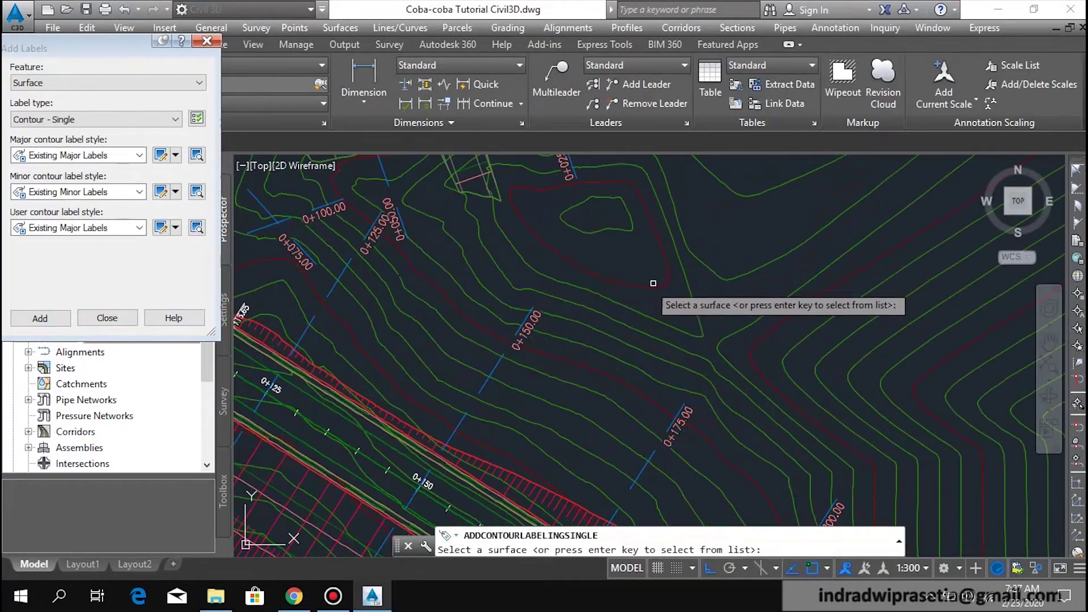
pyautogui.click(593, 274)
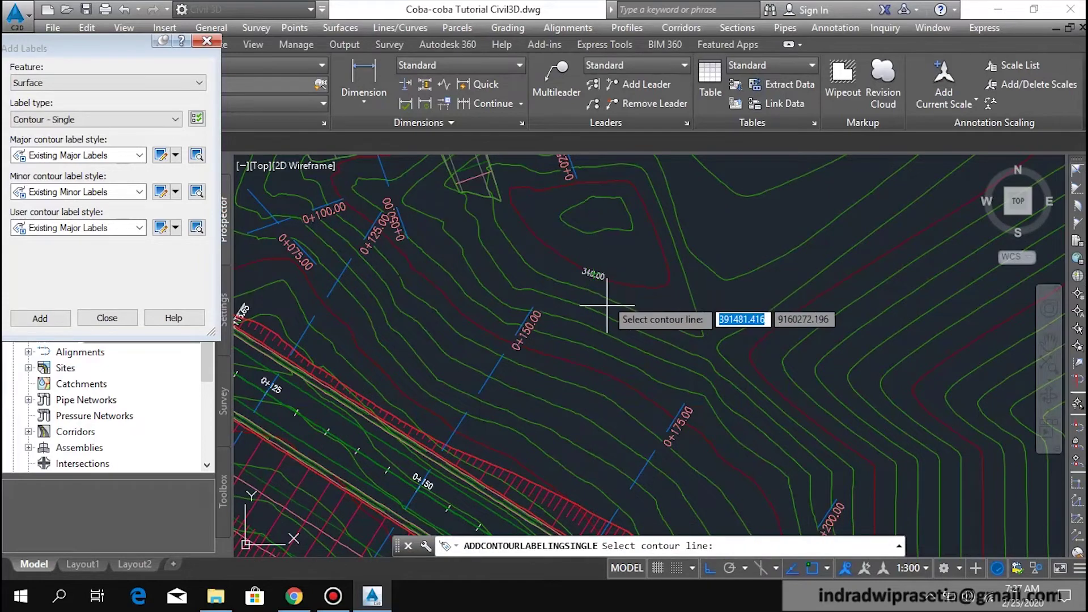
pyautogui.click(593, 372)
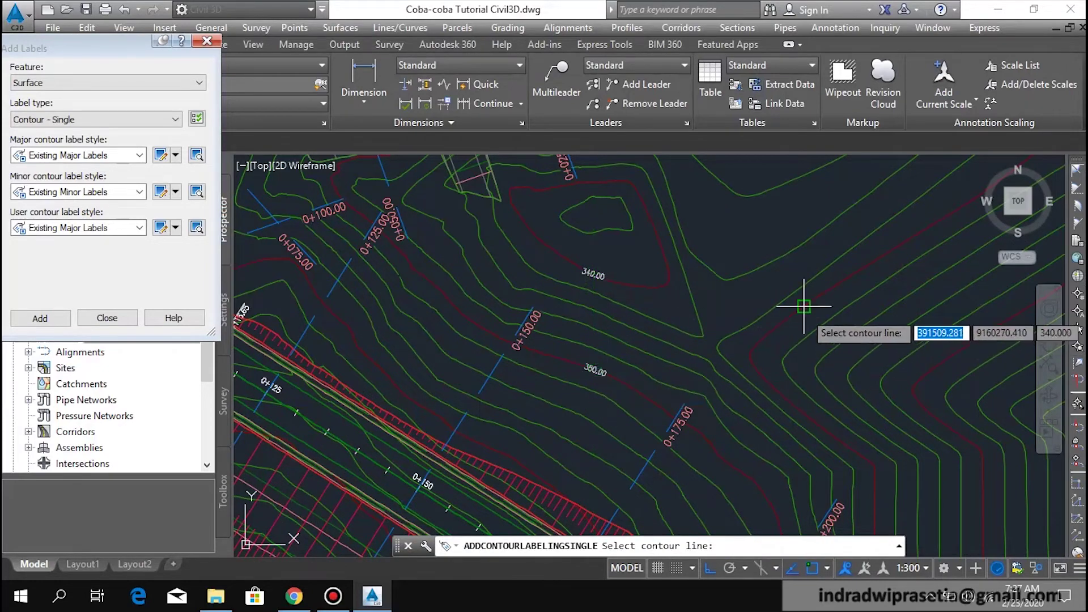
pyautogui.scroll(2, 807, 339)
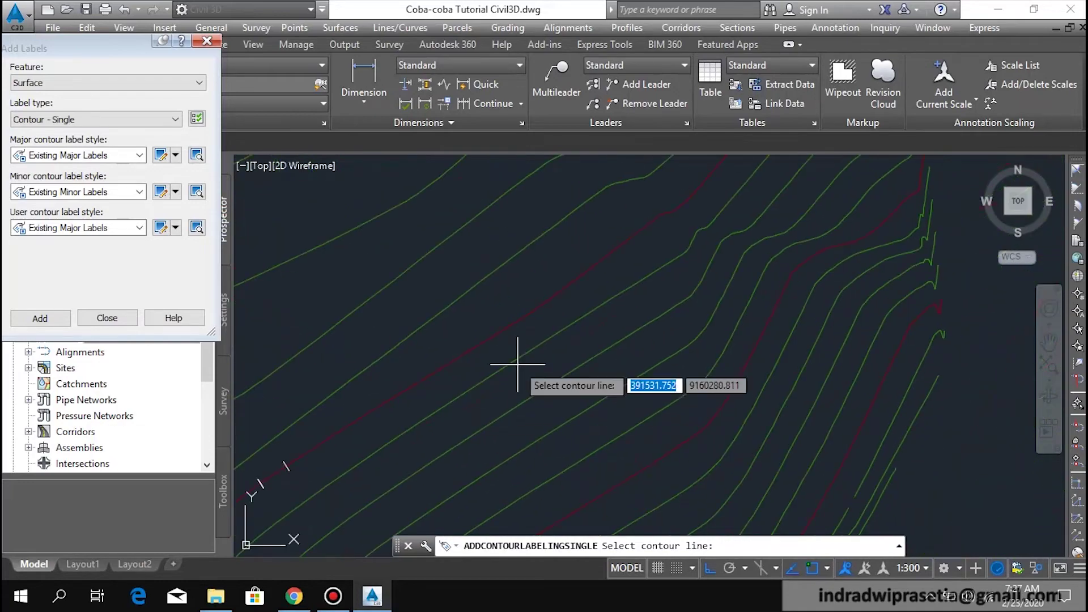
pyautogui.click(515, 322)
pyautogui.scroll(-3, 515, 322)
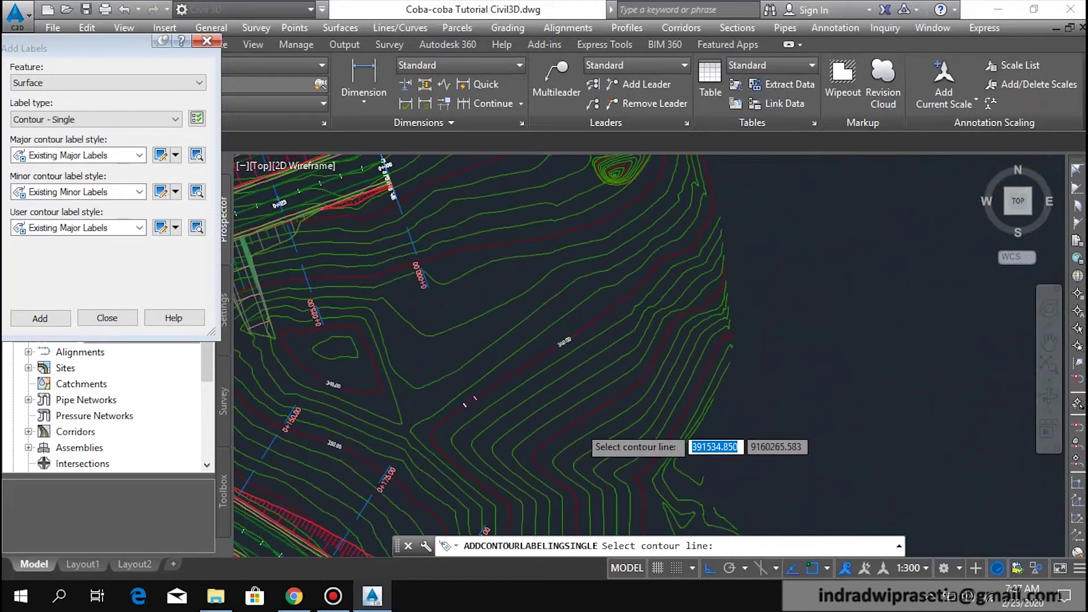
pyautogui.scroll(3, 587, 420)
pyautogui.click(635, 375)
pyautogui.scroll(-2, 601, 385)
pyautogui.scroll(2, 602, 393)
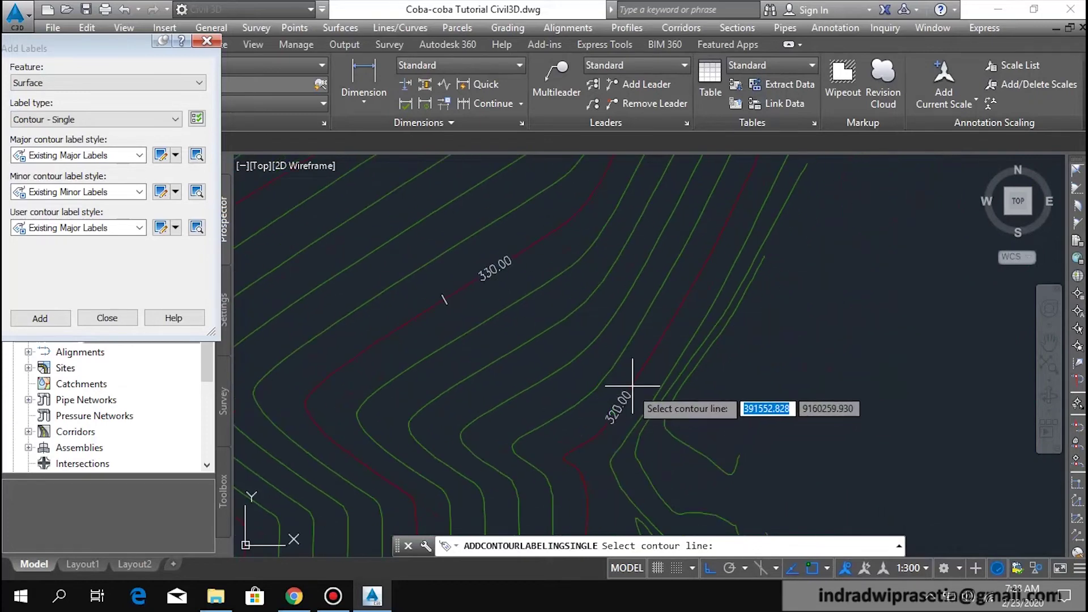
pyautogui.click(627, 384)
pyautogui.press('Return')
pyautogui.scroll(-2, 776, 354)
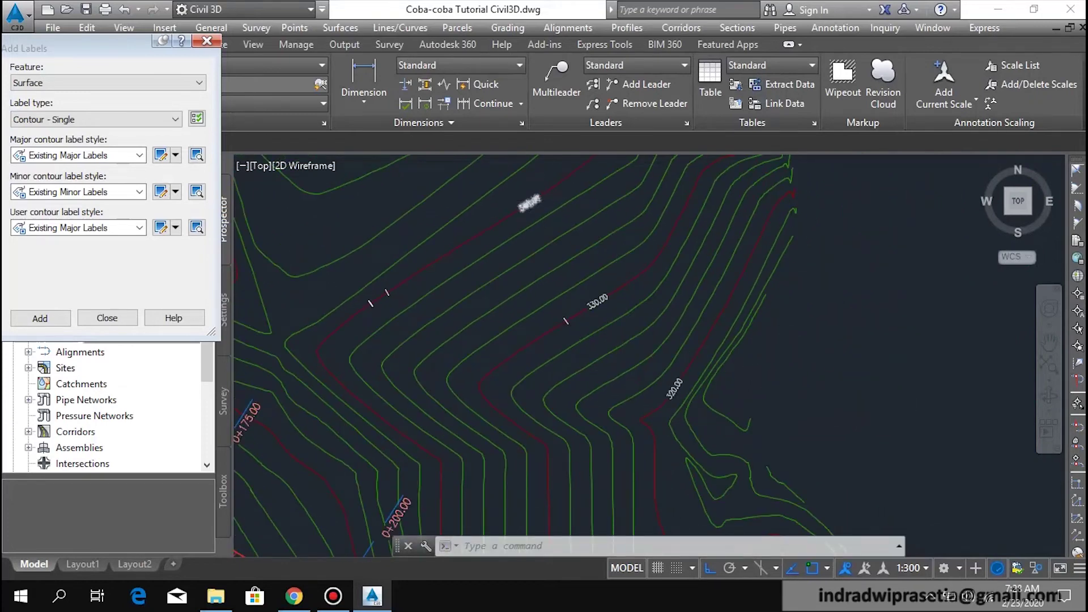
pyautogui.scroll(2, 542, 200)
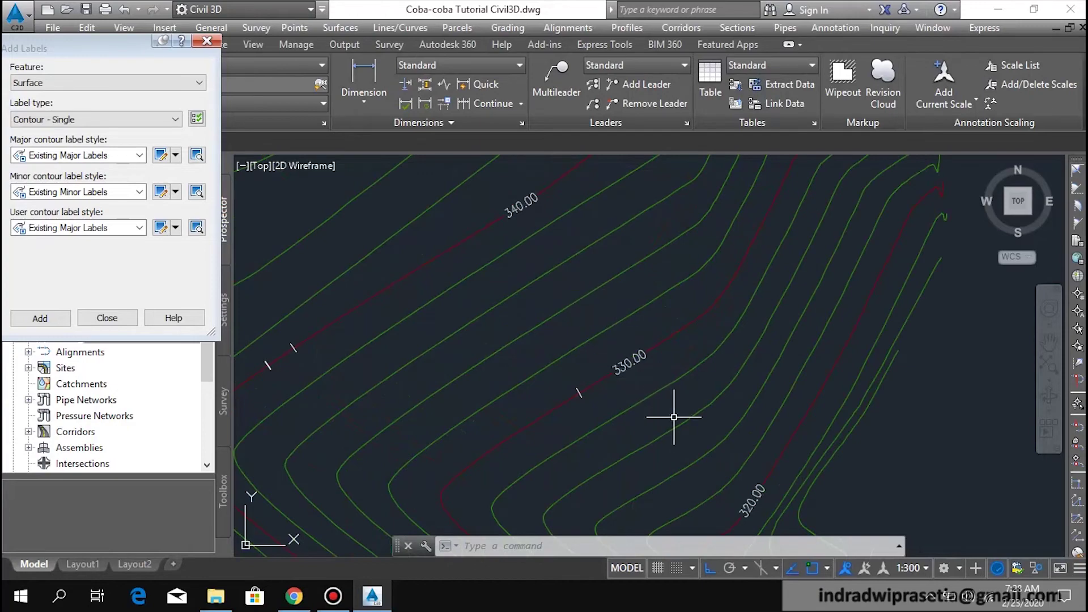
pyautogui.scroll(-3, 797, 427)
pyautogui.scroll(-3, 823, 371)
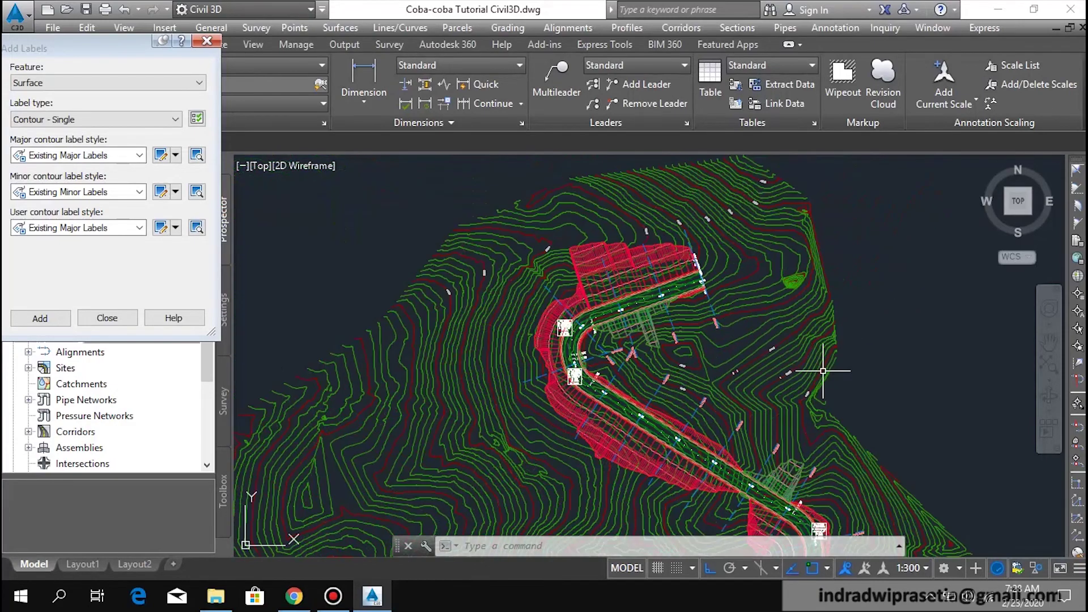
# Close the Add Labels dialog, return to the Home tools, and save the drawing.
pyautogui.scroll(-2, 815, 372)
pyautogui.scroll(-2, 758, 261)
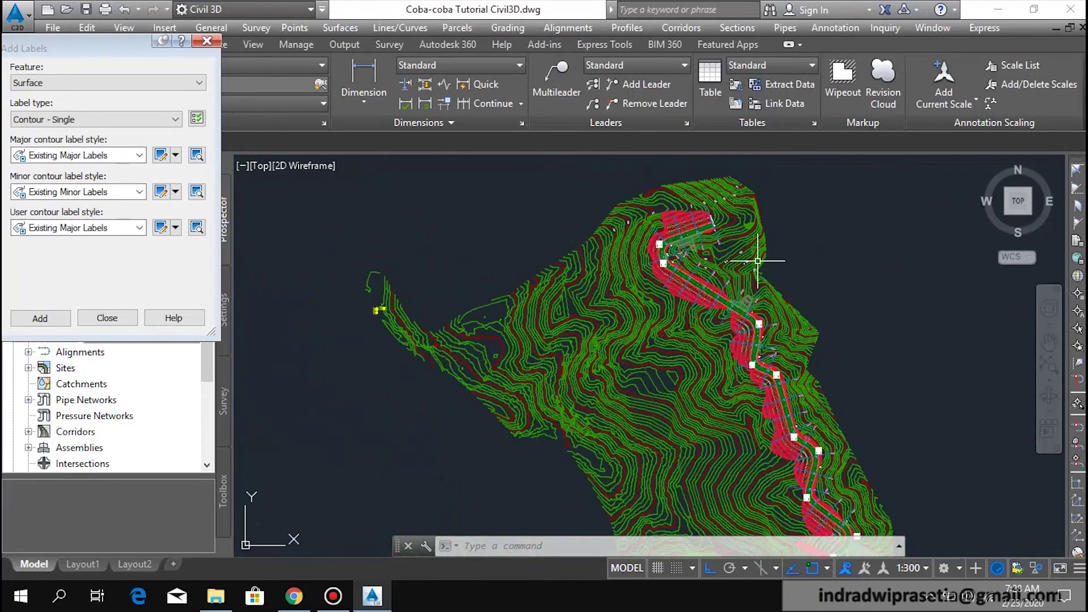
pyautogui.scroll(-2, 440, 215)
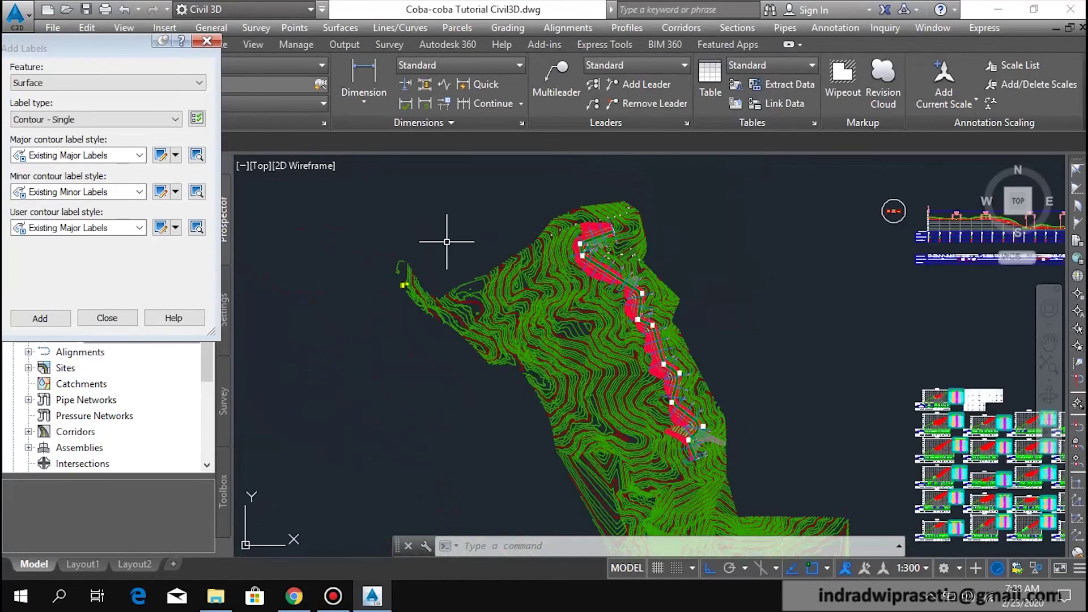
pyautogui.click(205, 42)
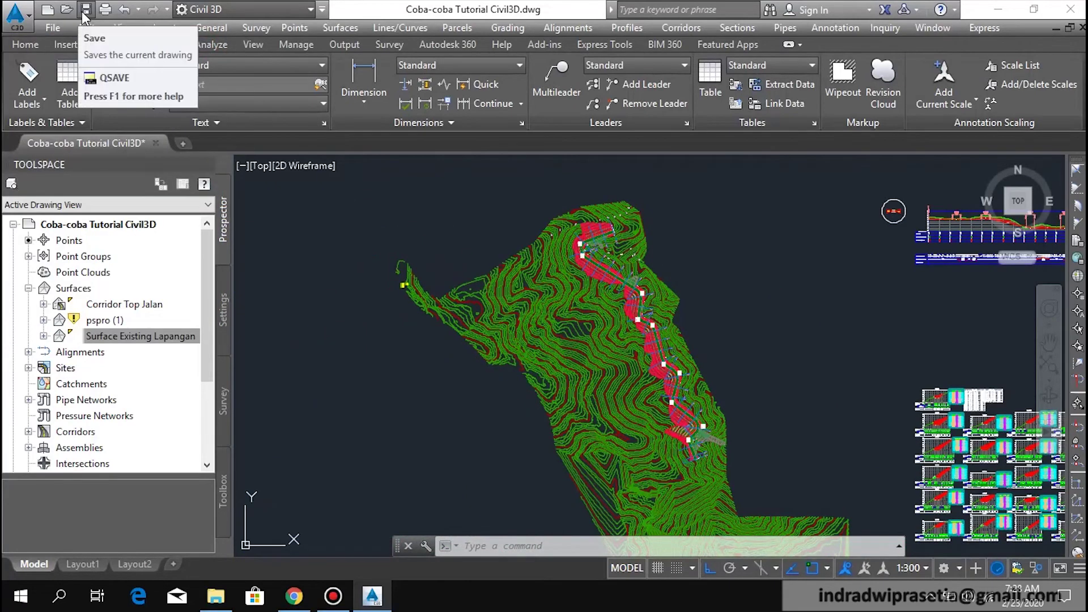
pyautogui.click(25, 44)
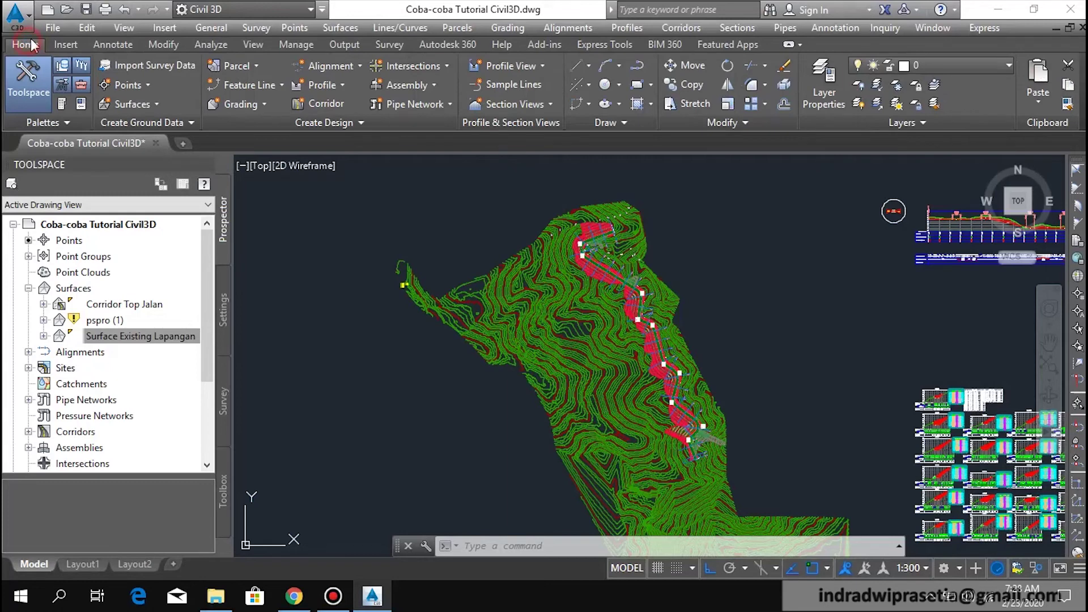
pyautogui.click(85, 12)
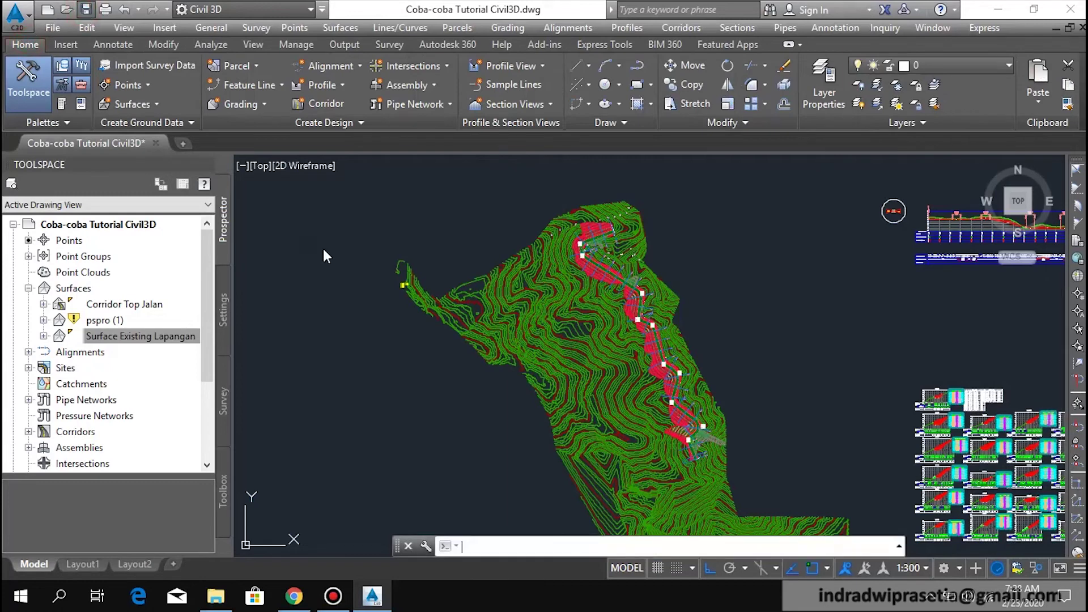